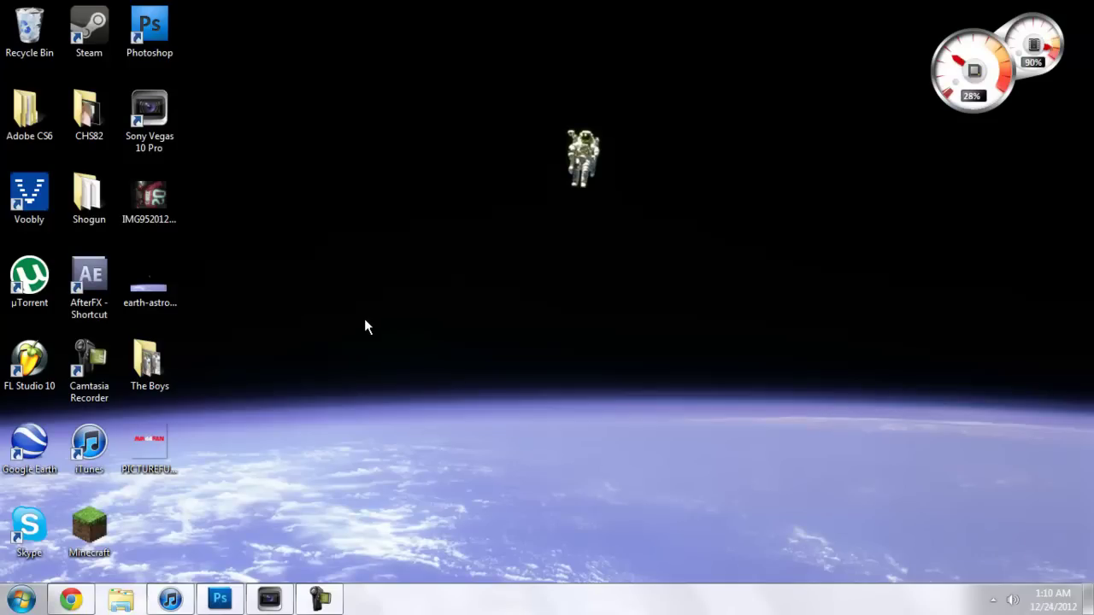
Restore Chrome showing the red-dress sin_city_effect_by_KGY_Graphic.jpg example picture.
{"action": "left_click", "coordinate": [71, 598]}
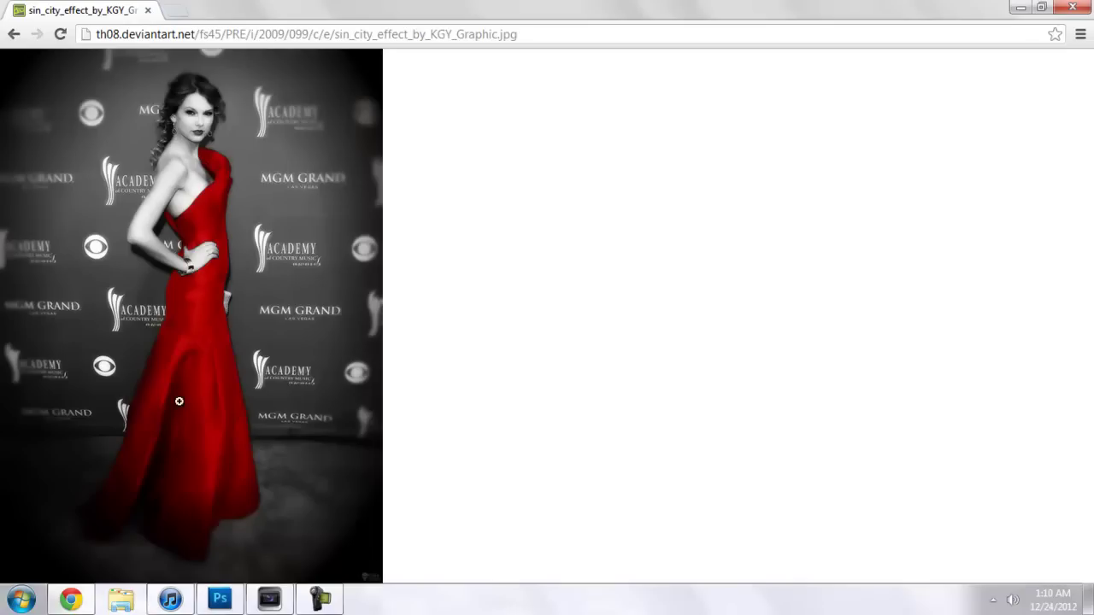
View the red-dress example at full size, then switch back to the Vegas Pro jet ski project.
{"action": "left_click", "coordinate": [203, 170]}
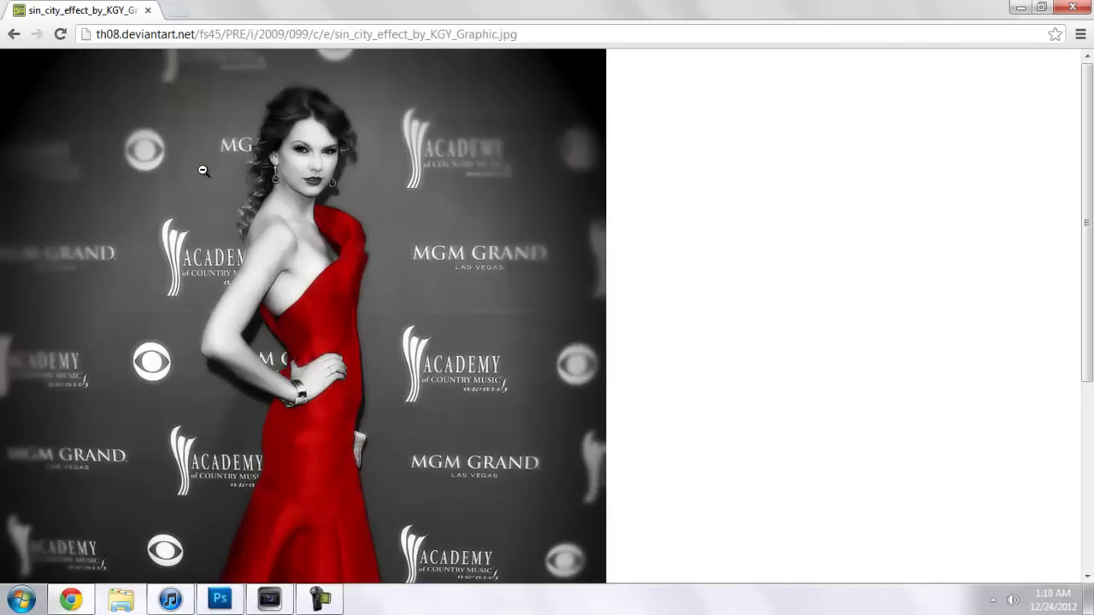
{"action": "scroll", "coordinate": [202, 171], "scroll_direction": "down", "scroll_amount": 4}
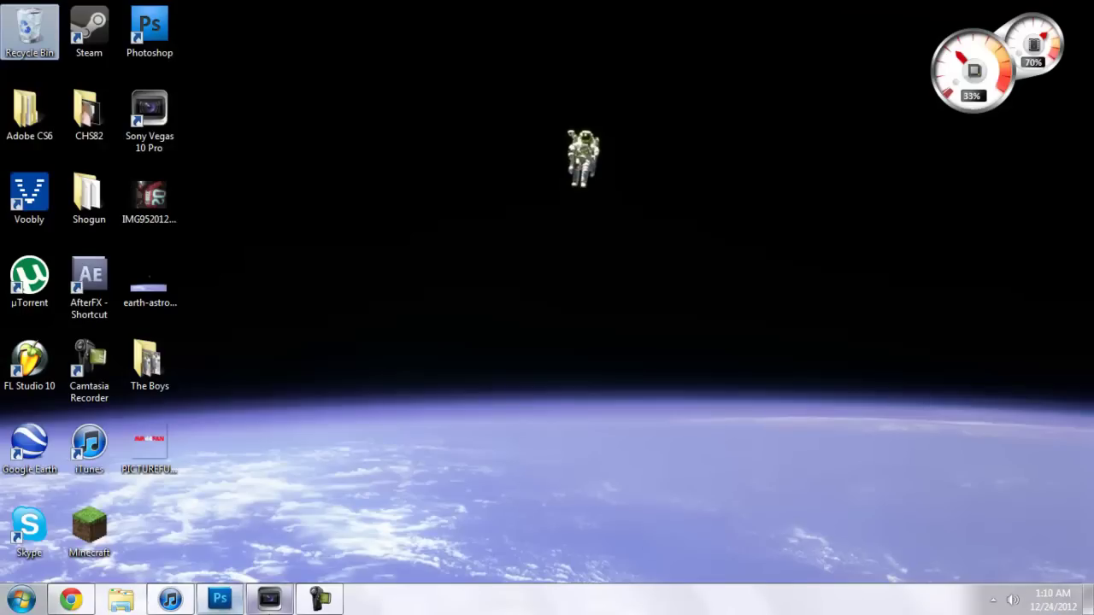
{"action": "left_click", "coordinate": [270, 599]}
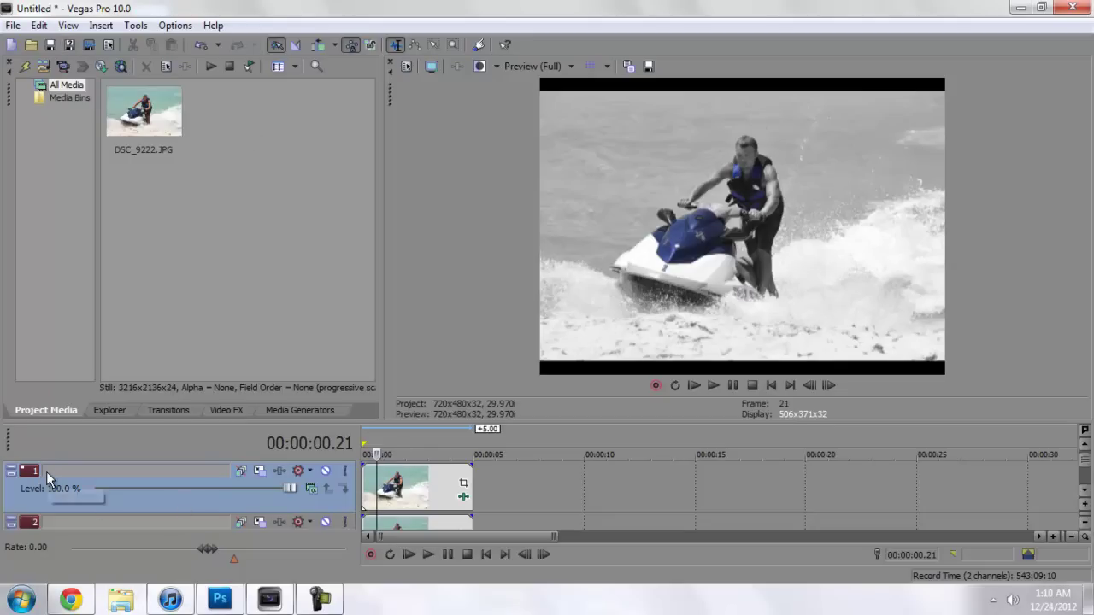
Remove the second video track and delete the jet ski event from track 1.
{"action": "key", "text": "ctrl+z"}
{"action": "left_click", "coordinate": [353, 488]}
{"action": "key", "text": "Delete"}
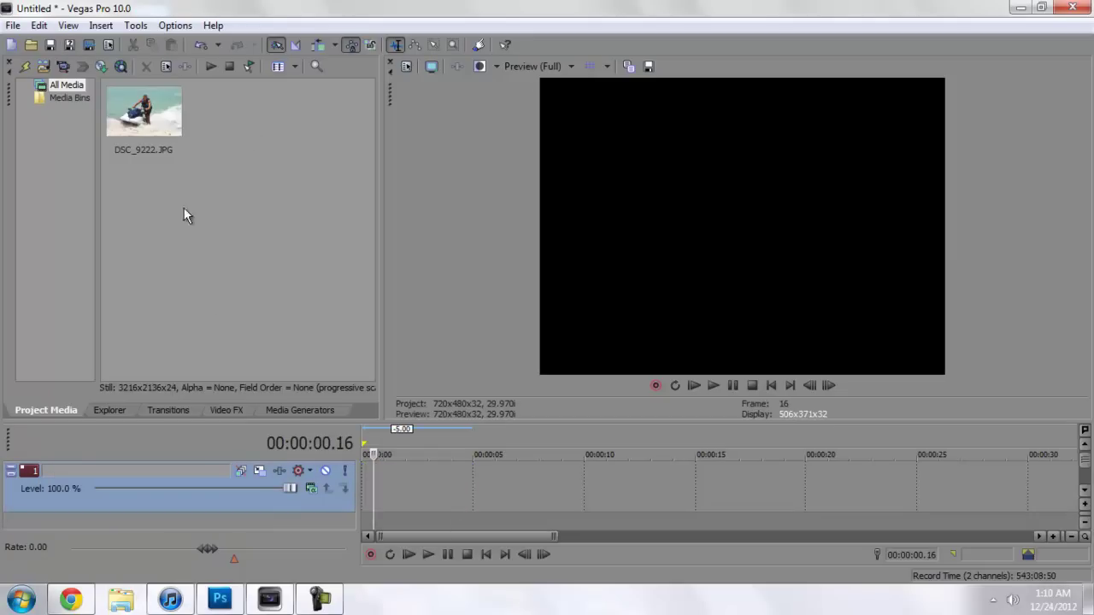
Place DSC_9222.JPG from Project Media onto track 1 and readjust the preview/timeline split.
{"action": "left_click_drag", "start_coordinate": [162, 119], "coordinate": [376, 489]}
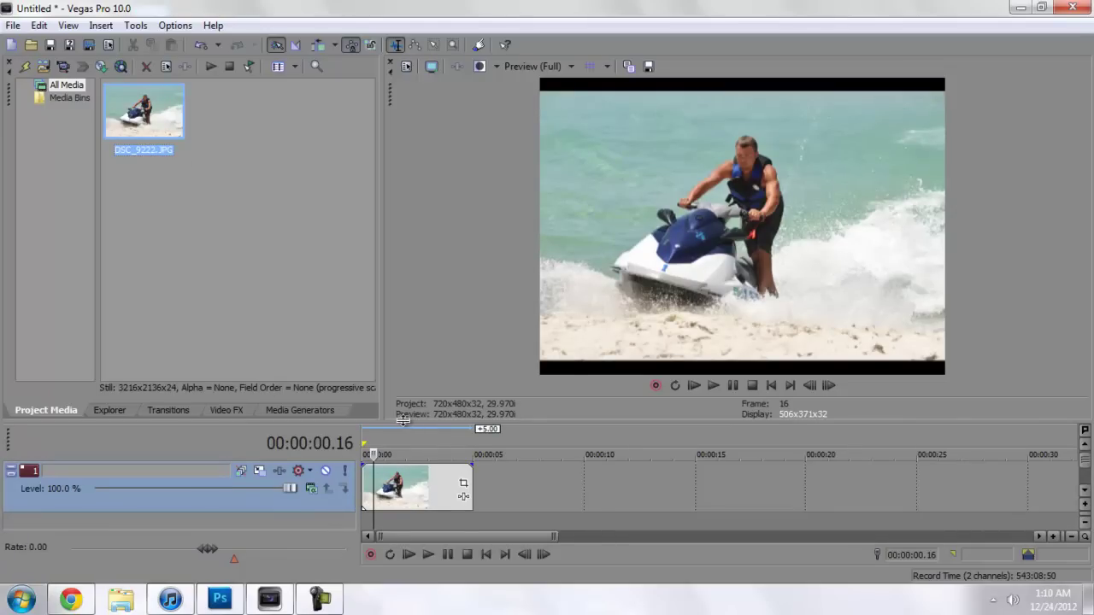
{"action": "left_click_drag", "start_coordinate": [403, 424], "coordinate": [402, 525]}
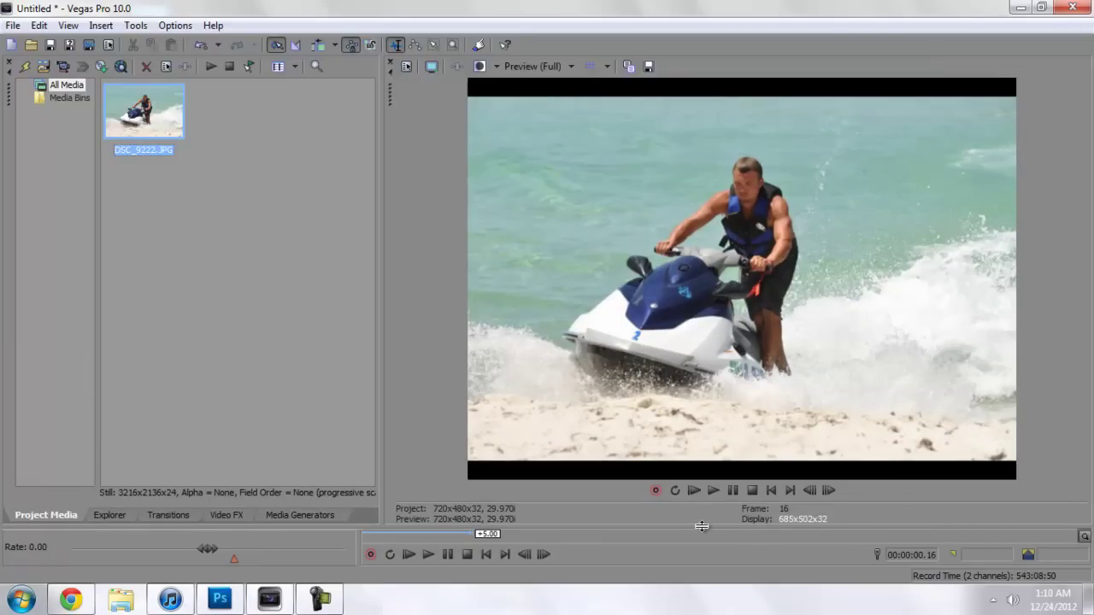
{"action": "left_click_drag", "start_coordinate": [701, 525], "coordinate": [709, 369]}
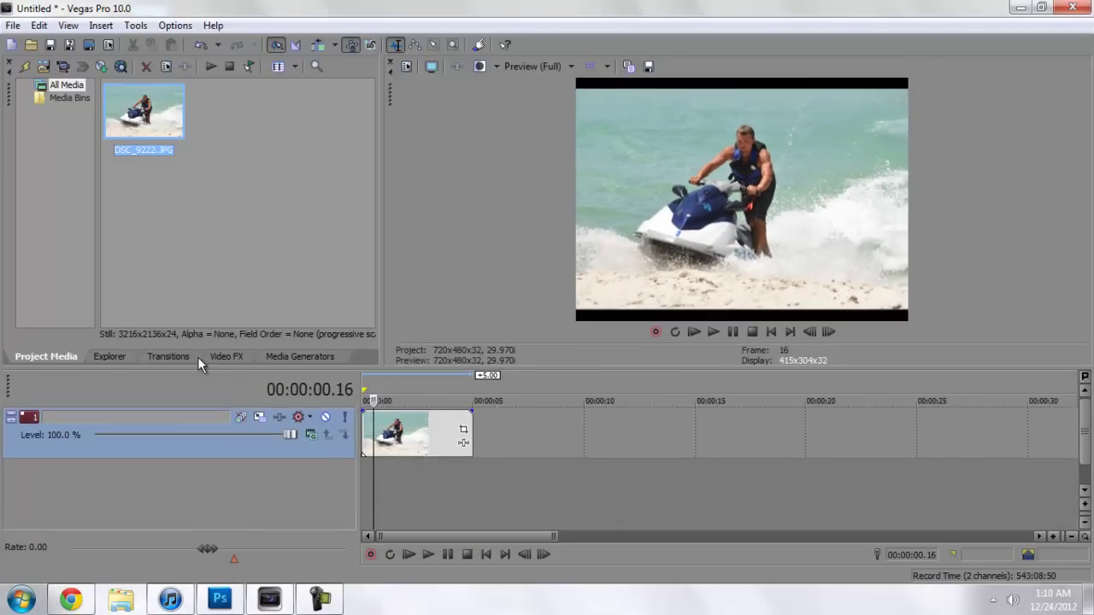
Apply Color Corrector (Secondary) to DSC_9222 and sample the blue jet ski as its colour range.
{"action": "left_click", "coordinate": [221, 356]}
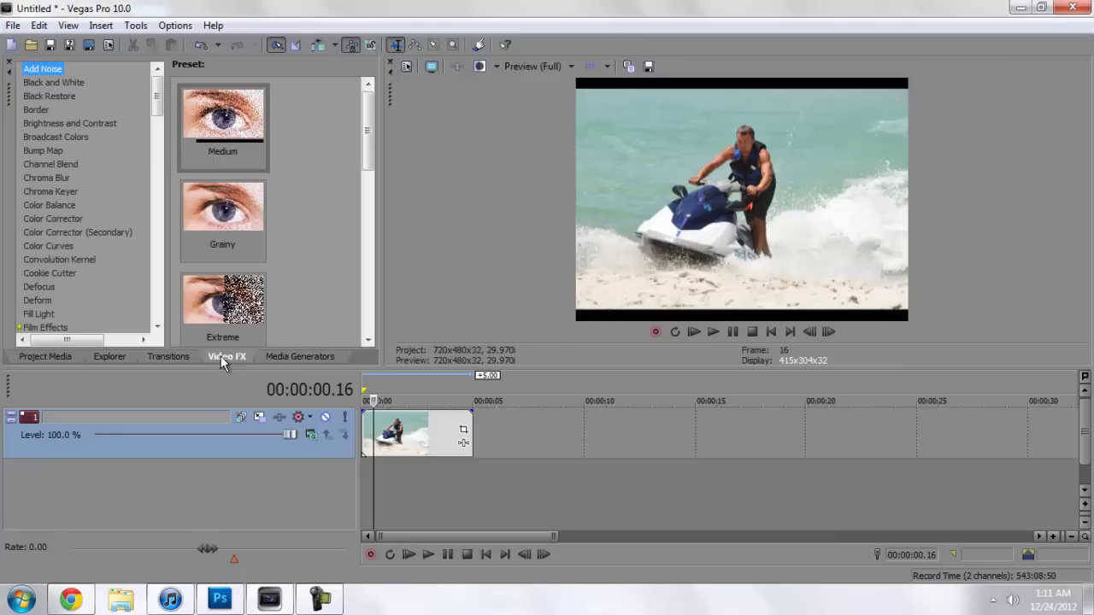
{"action": "left_click", "coordinate": [64, 235]}
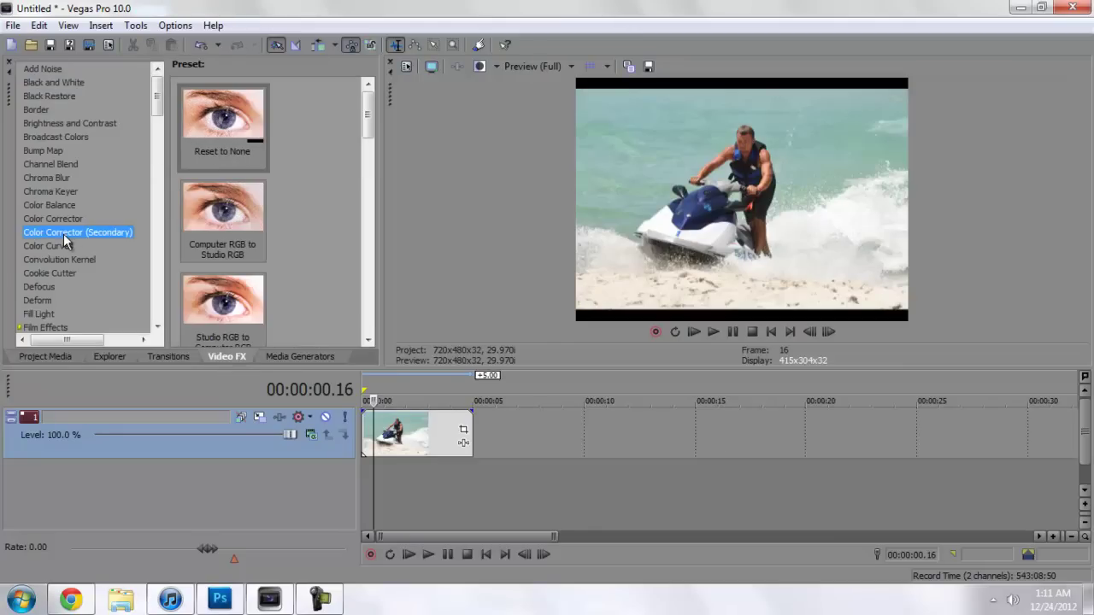
{"action": "left_click_drag", "start_coordinate": [216, 106], "coordinate": [406, 440]}
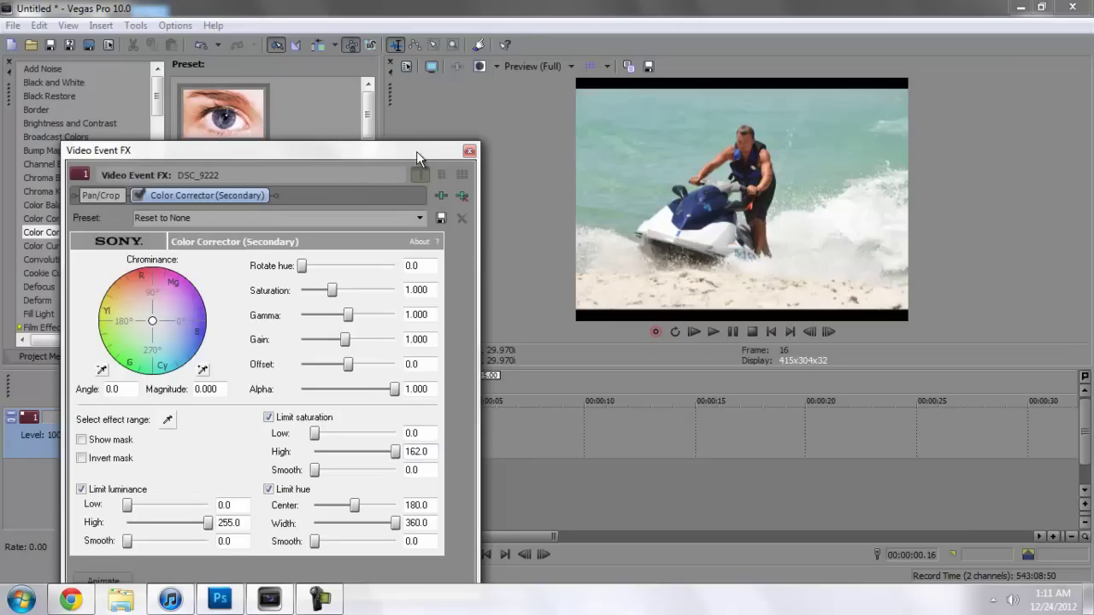
{"action": "left_click_drag", "start_coordinate": [416, 152], "coordinate": [422, 108]}
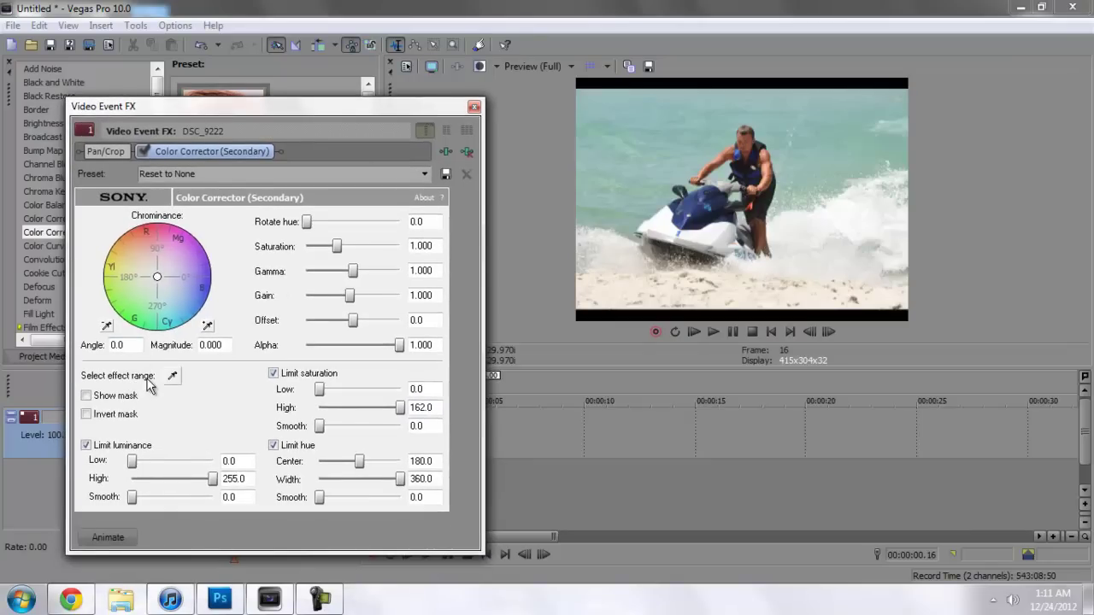
{"action": "left_click", "coordinate": [172, 377]}
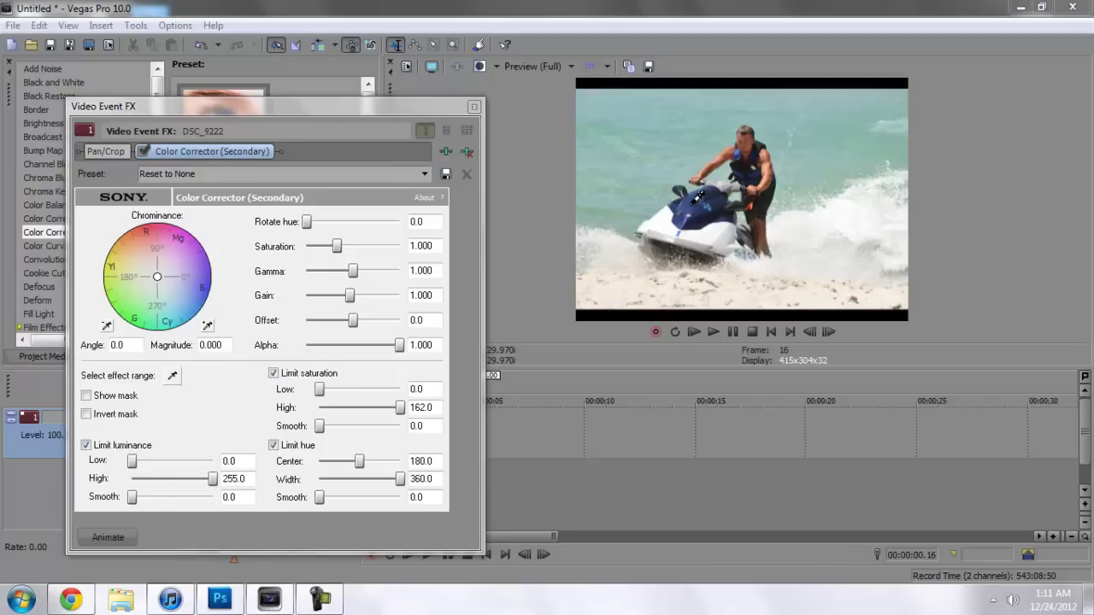
{"action": "left_click", "coordinate": [691, 211]}
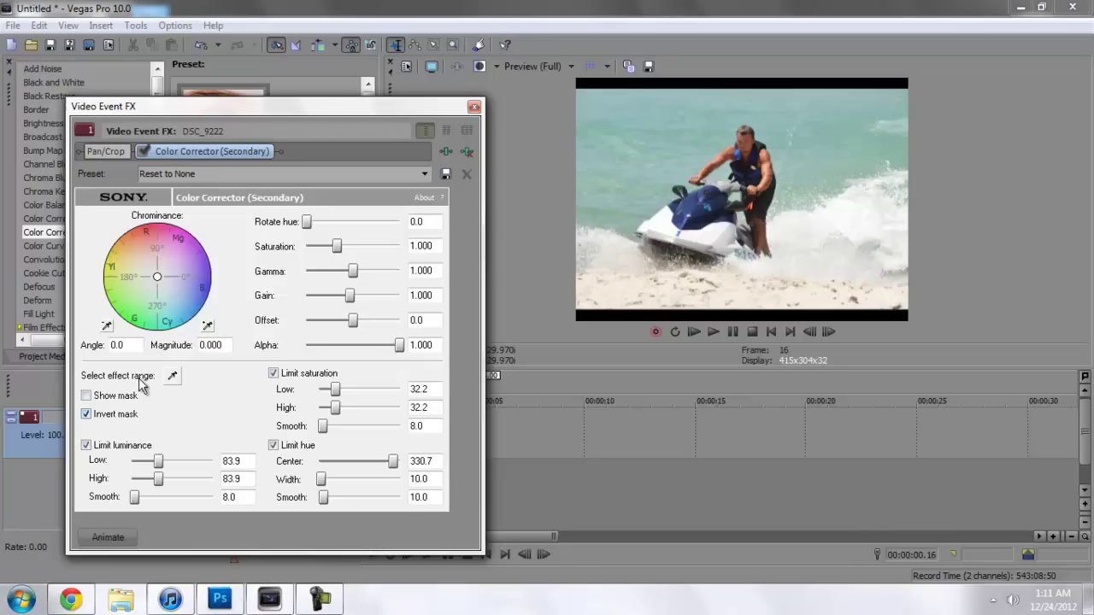
Set Saturation to 0.000, Limit luminance to 0–255 and Limit saturation High to 155.5.
{"action": "left_click_drag", "start_coordinate": [336, 251], "coordinate": [301, 255]}
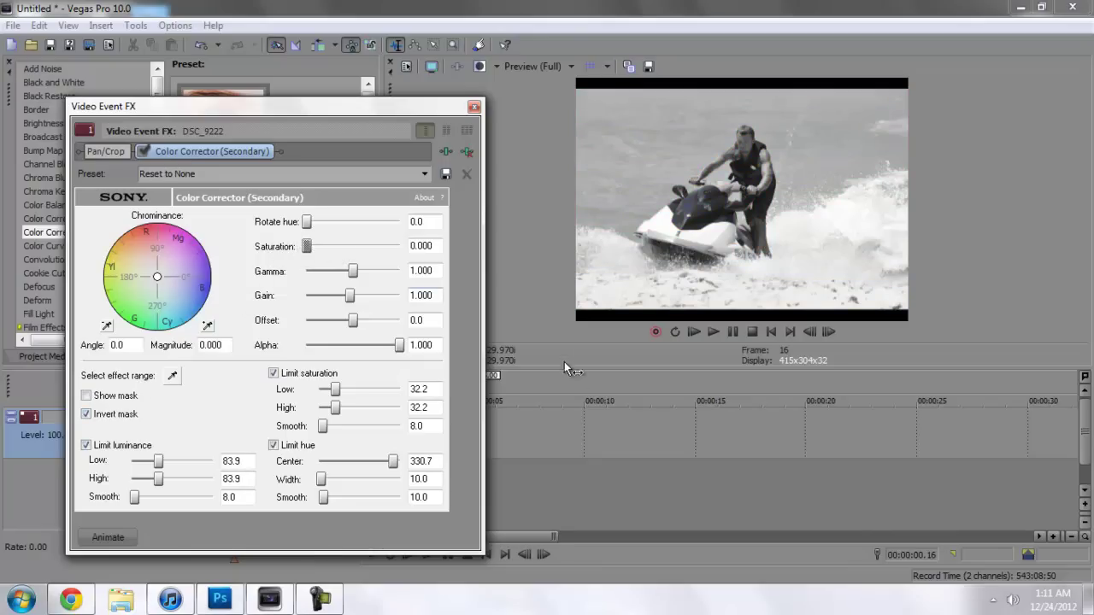
{"action": "left_click_drag", "start_coordinate": [564, 369], "coordinate": [560, 511]}
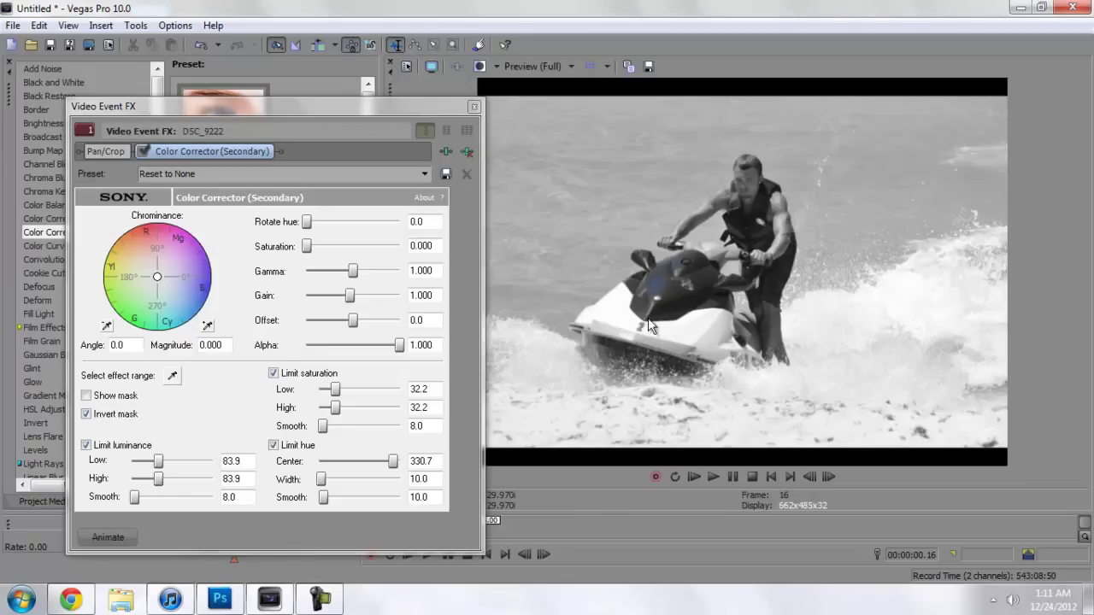
{"action": "left_click_drag", "start_coordinate": [586, 511], "coordinate": [579, 412]}
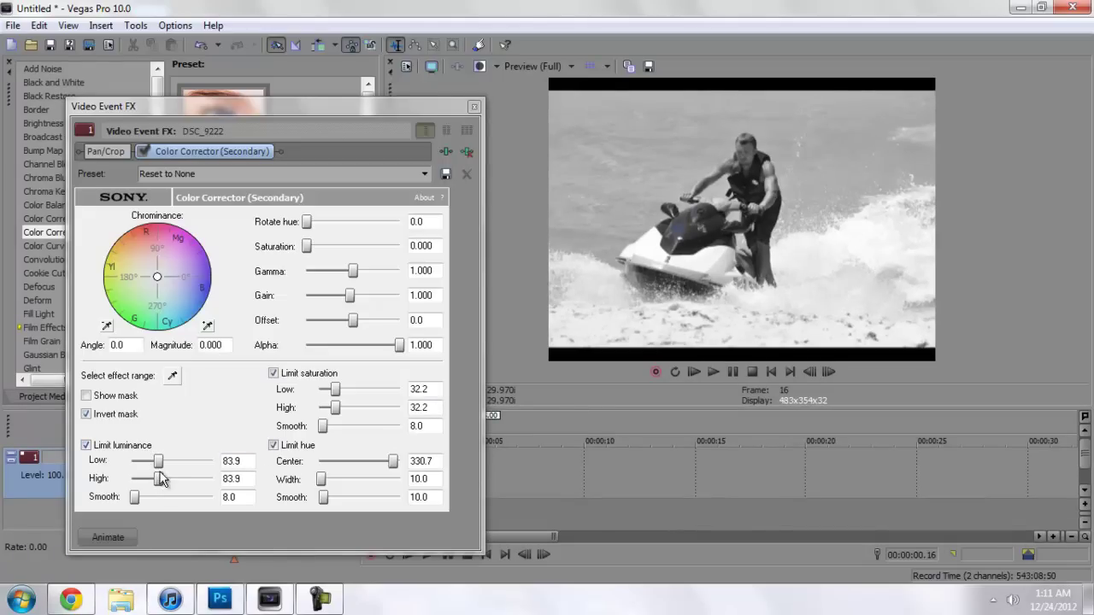
{"action": "left_click_drag", "start_coordinate": [158, 460], "coordinate": [229, 484]}
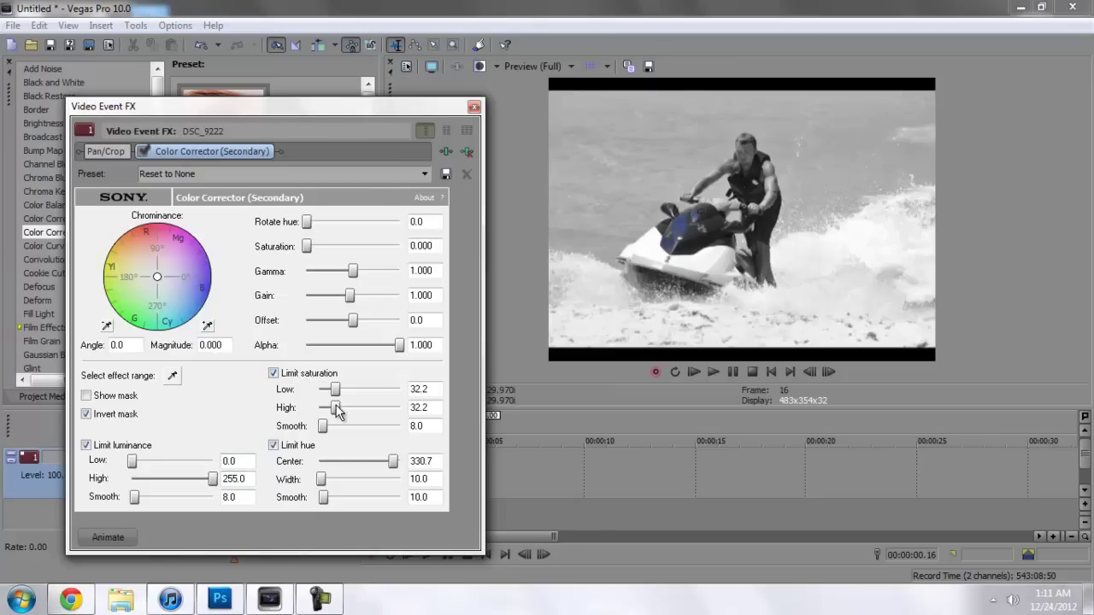
{"action": "left_click_drag", "start_coordinate": [336, 409], "coordinate": [403, 412]}
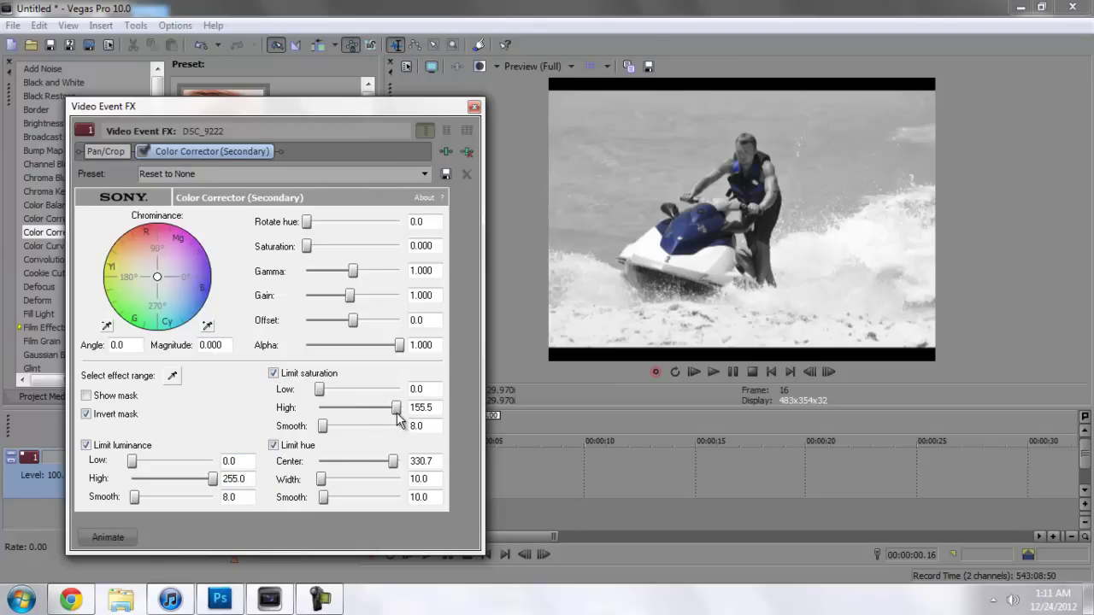
{"action": "double_click", "coordinate": [536, 409]}
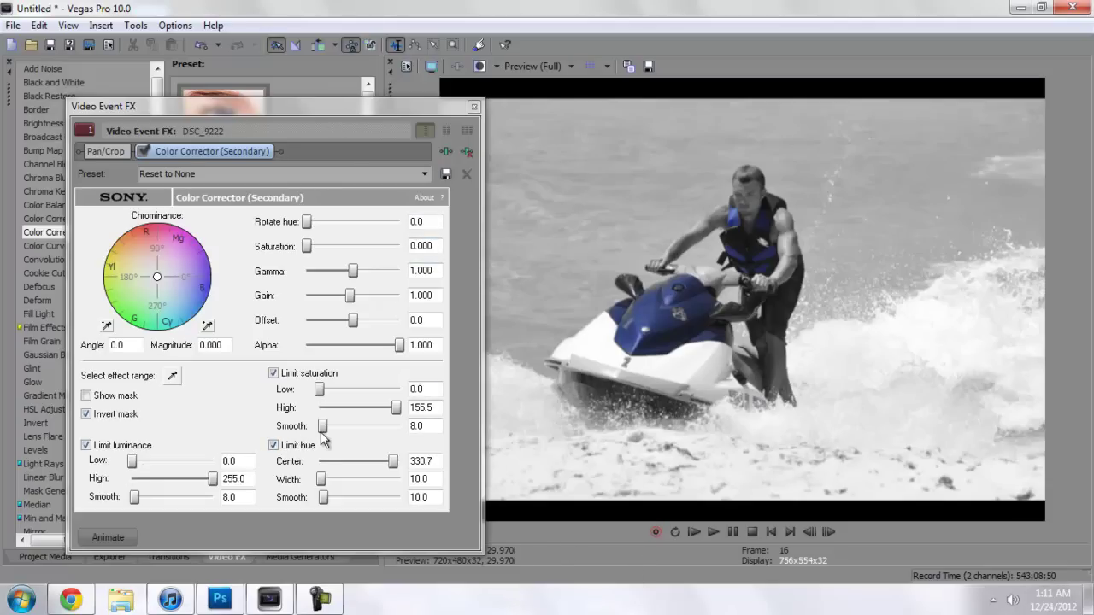
Set saturation Smooth 162.0, luminance Smooth 255.0, hue Width 35.6 and hue Smooth 49.9.
{"action": "left_click_drag", "start_coordinate": [324, 432], "coordinate": [402, 425]}
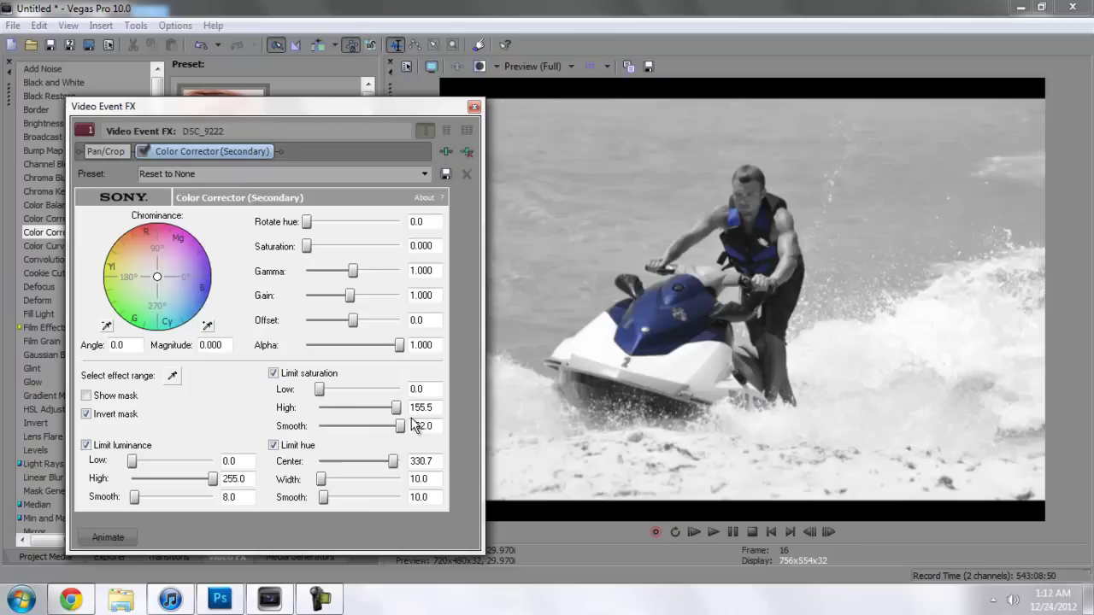
{"action": "left_click_drag", "start_coordinate": [134, 505], "coordinate": [240, 505]}
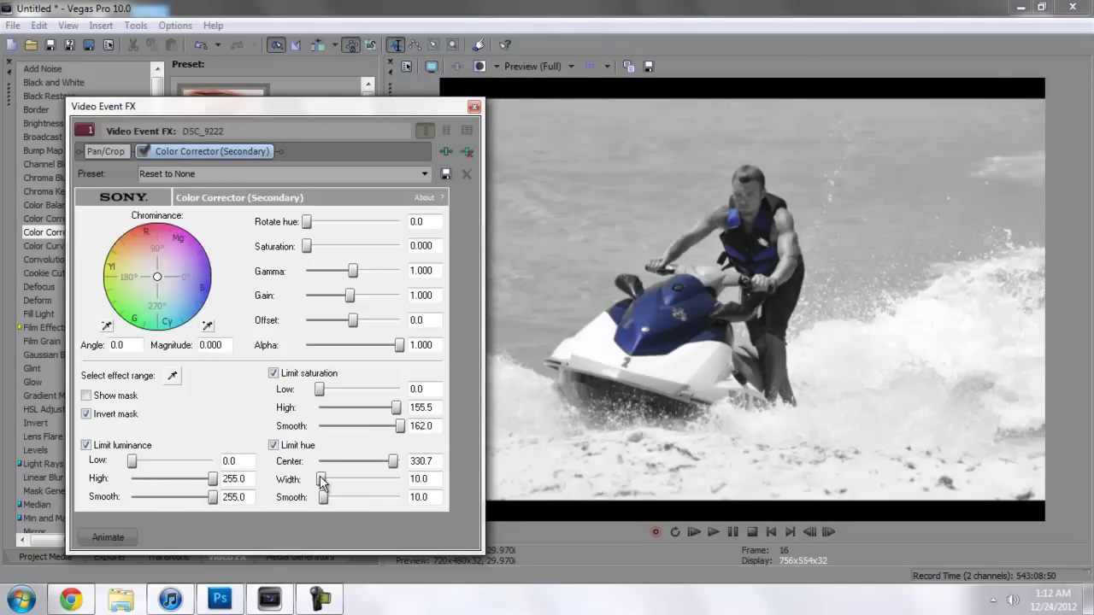
{"action": "left_click_drag", "start_coordinate": [322, 483], "coordinate": [329, 482]}
{"action": "left_click_drag", "start_coordinate": [325, 503], "coordinate": [440, 498]}
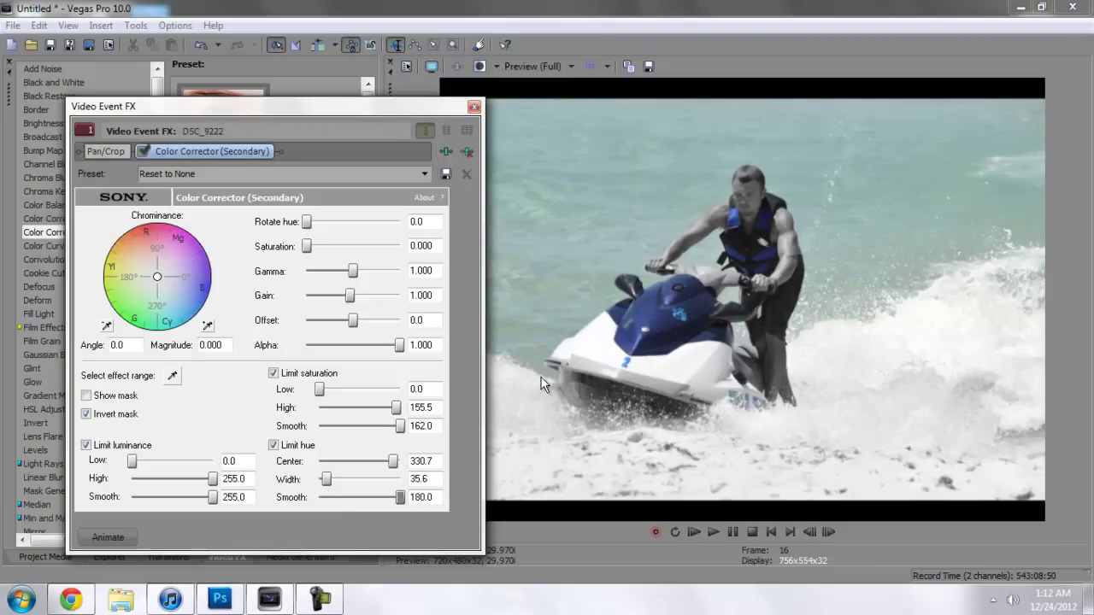
{"action": "left_click_drag", "start_coordinate": [399, 501], "coordinate": [340, 502]}
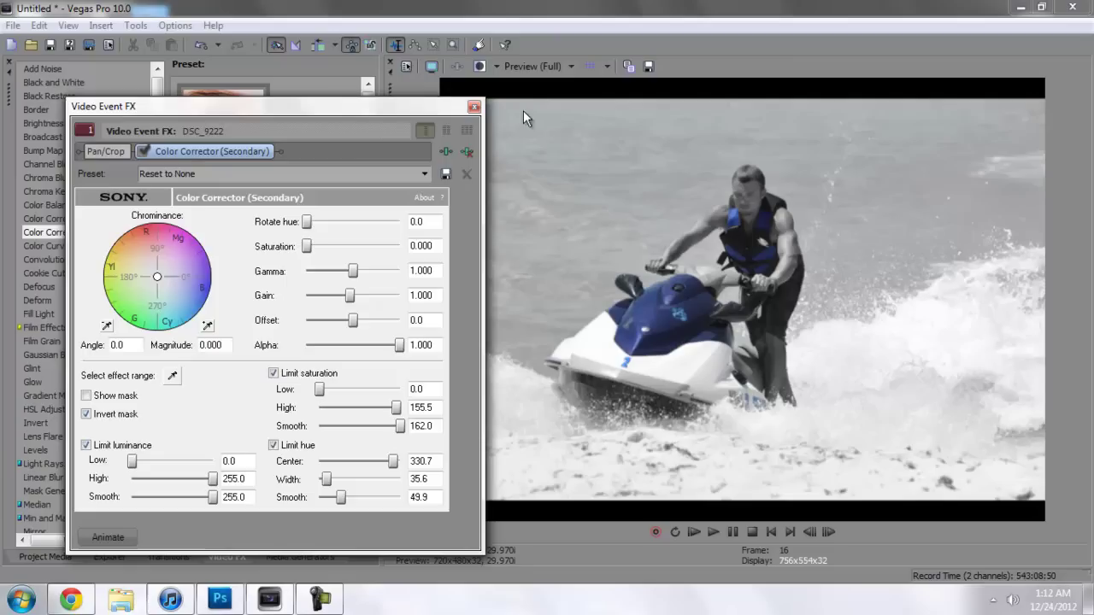
{"action": "left_click", "coordinate": [473, 106]}
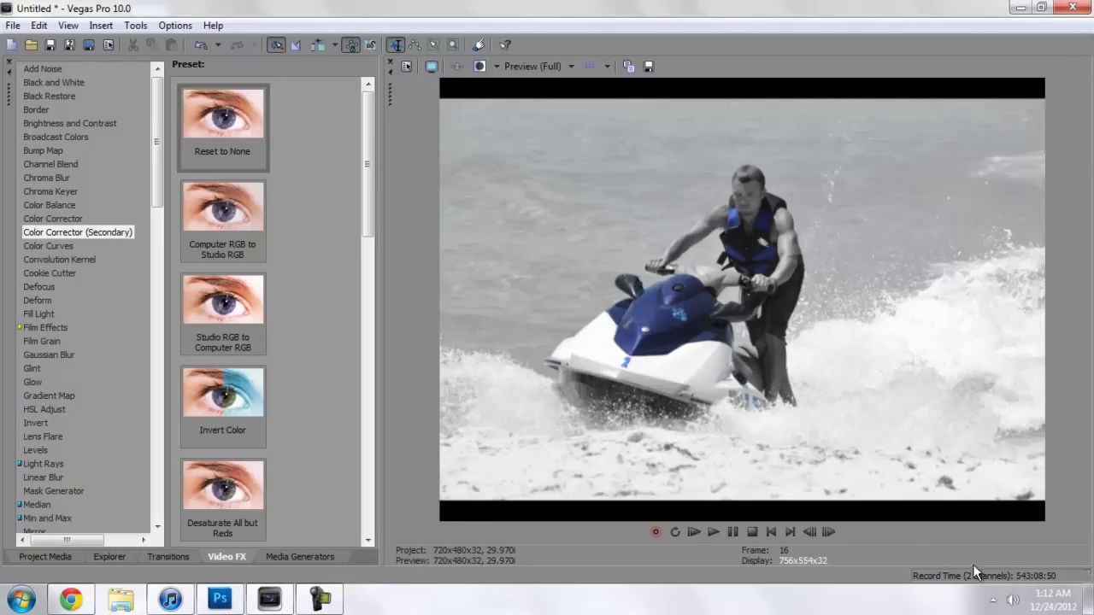
Bring the timeline back into view and insert a second video track from the track header menu.
{"action": "left_click_drag", "start_coordinate": [973, 564], "coordinate": [967, 592]}
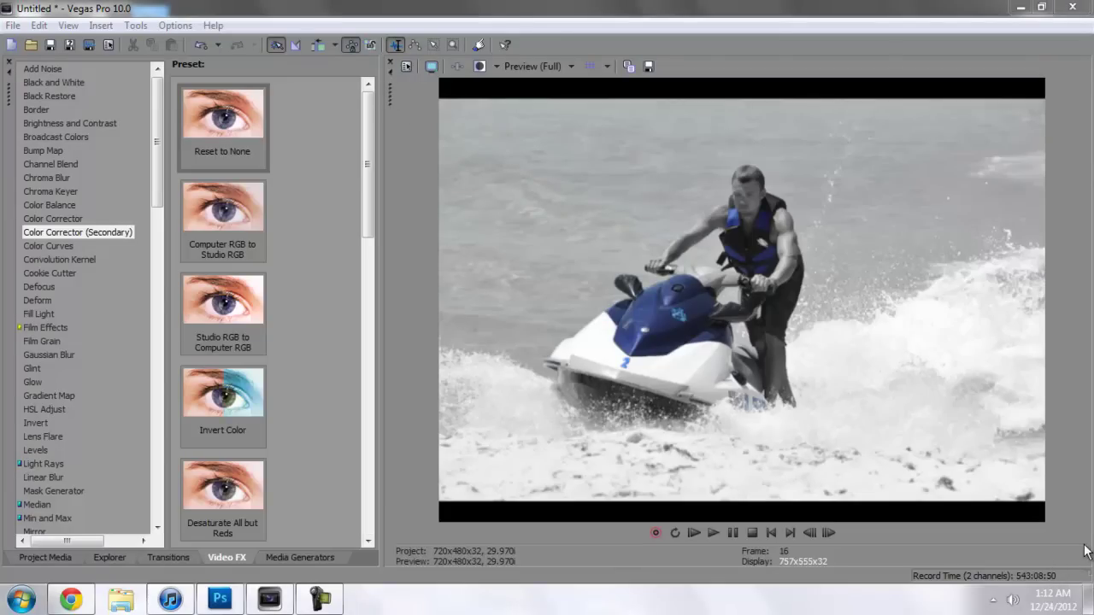
{"action": "left_click_drag", "start_coordinate": [1084, 570], "coordinate": [1085, 404]}
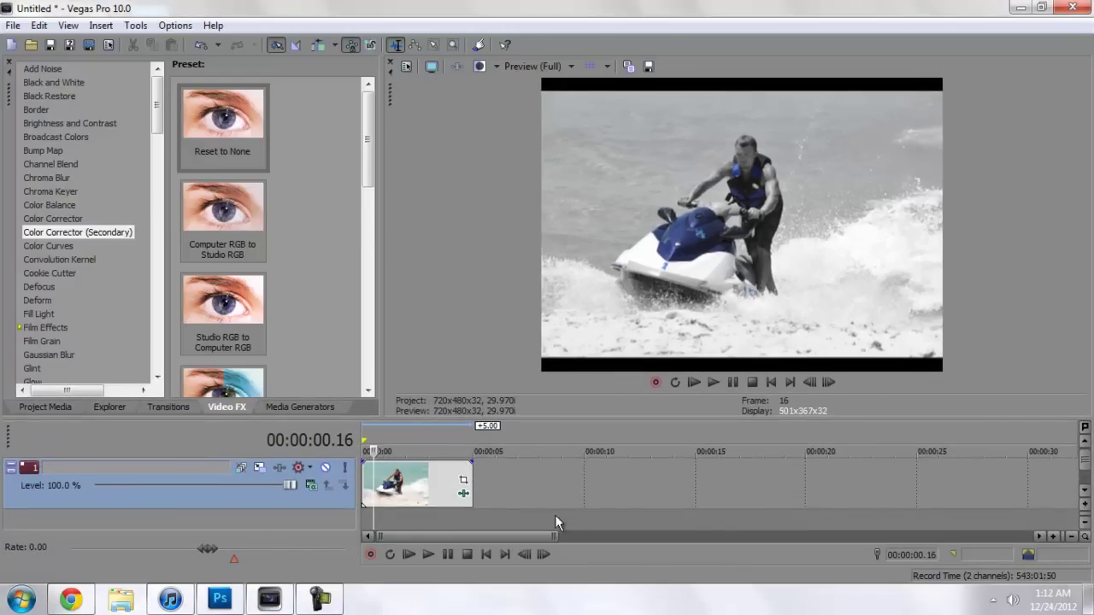
{"action": "right_click", "coordinate": [47, 470]}
{"action": "left_click", "coordinate": [94, 284]}
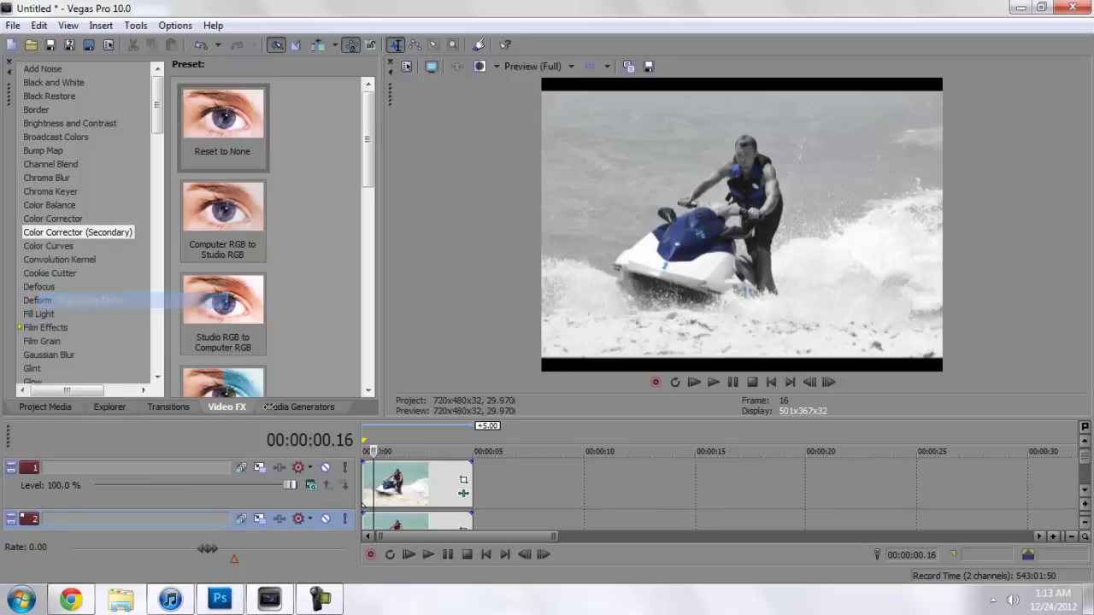
Replace the track 2 clip's Color Corrector (Secondary) with the 100% Black and White preset.
{"action": "left_click", "coordinate": [403, 445]}
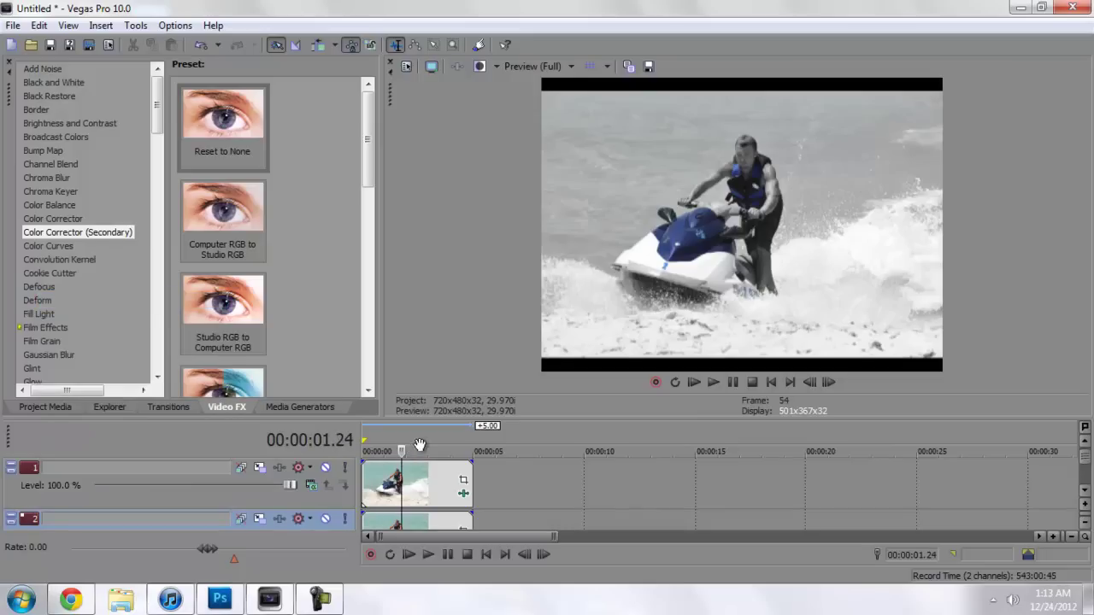
{"action": "left_click", "coordinate": [1085, 466]}
{"action": "left_click", "coordinate": [463, 494]}
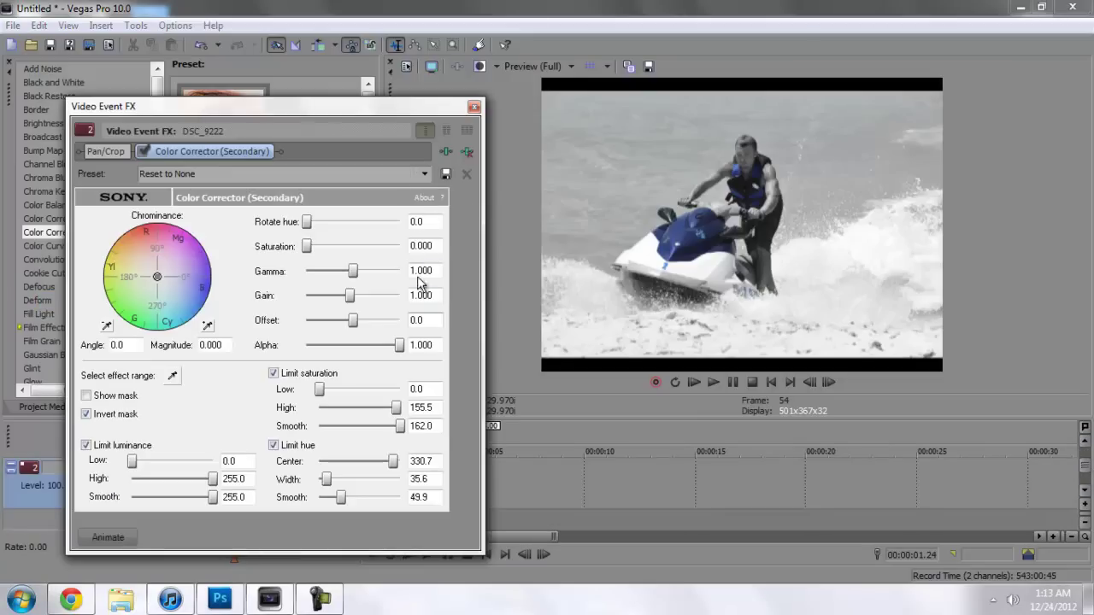
{"action": "left_click", "coordinate": [467, 152]}
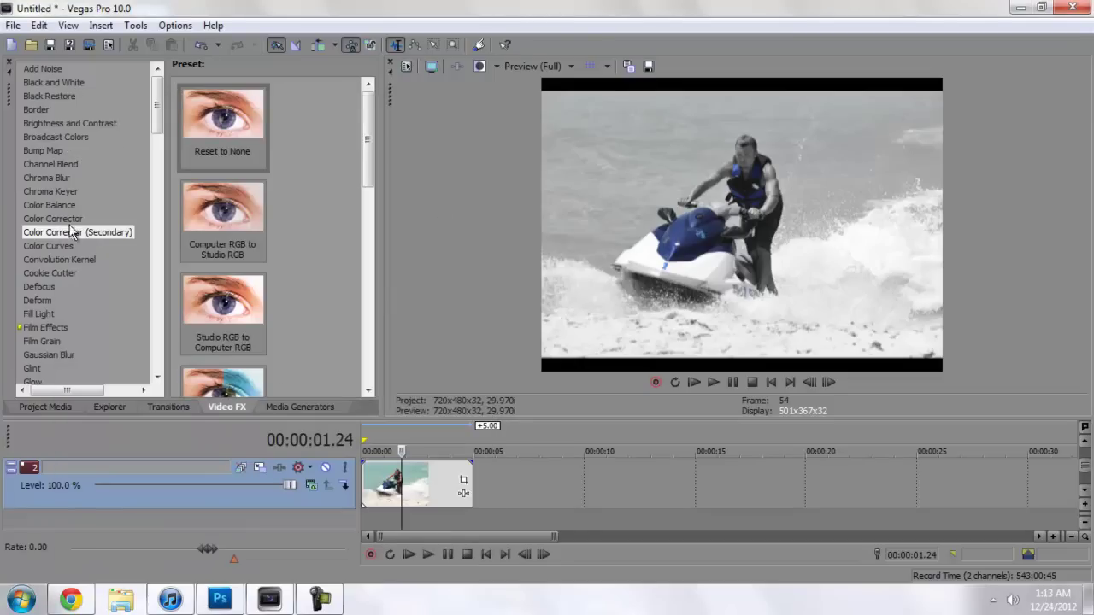
{"action": "left_click", "coordinate": [68, 82]}
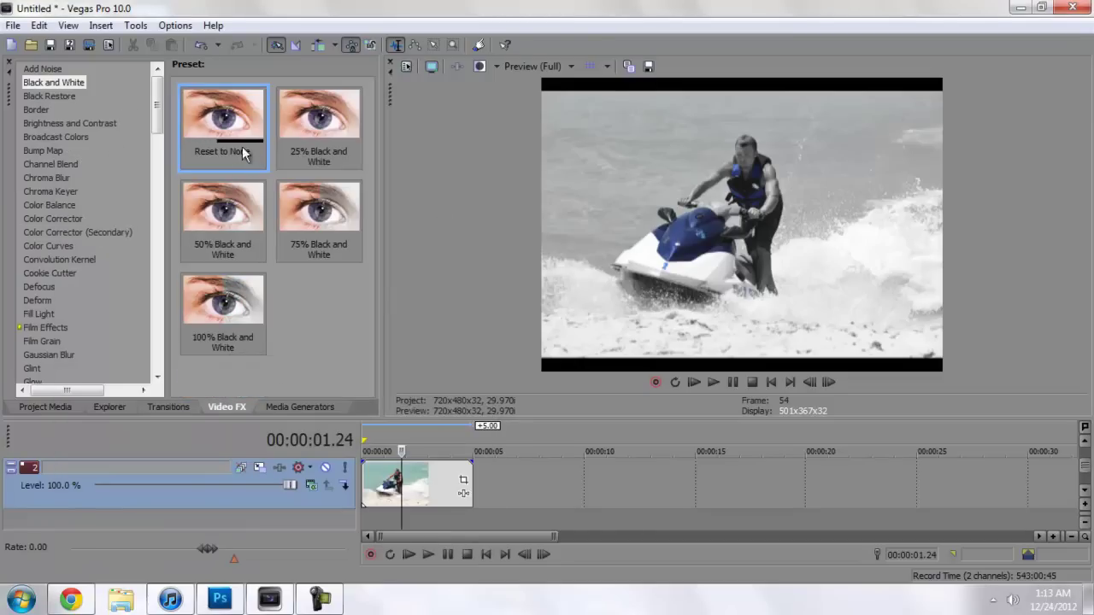
{"action": "left_click_drag", "start_coordinate": [248, 314], "coordinate": [421, 487]}
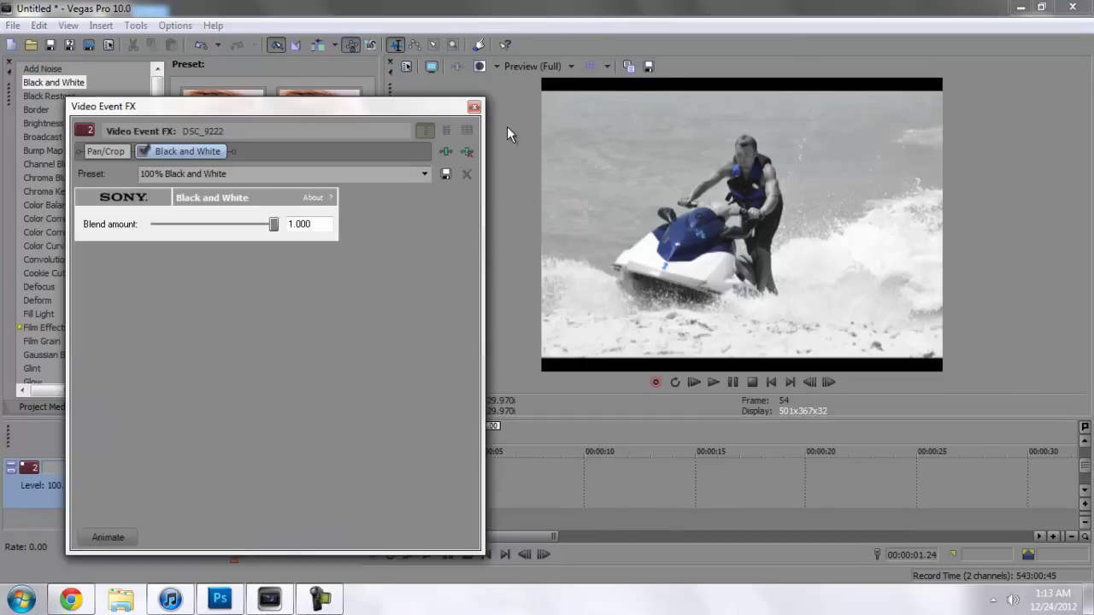
{"action": "left_click", "coordinate": [474, 107]}
{"action": "scroll", "coordinate": [1064, 462], "scroll_direction": "up", "scroll_amount": 1}
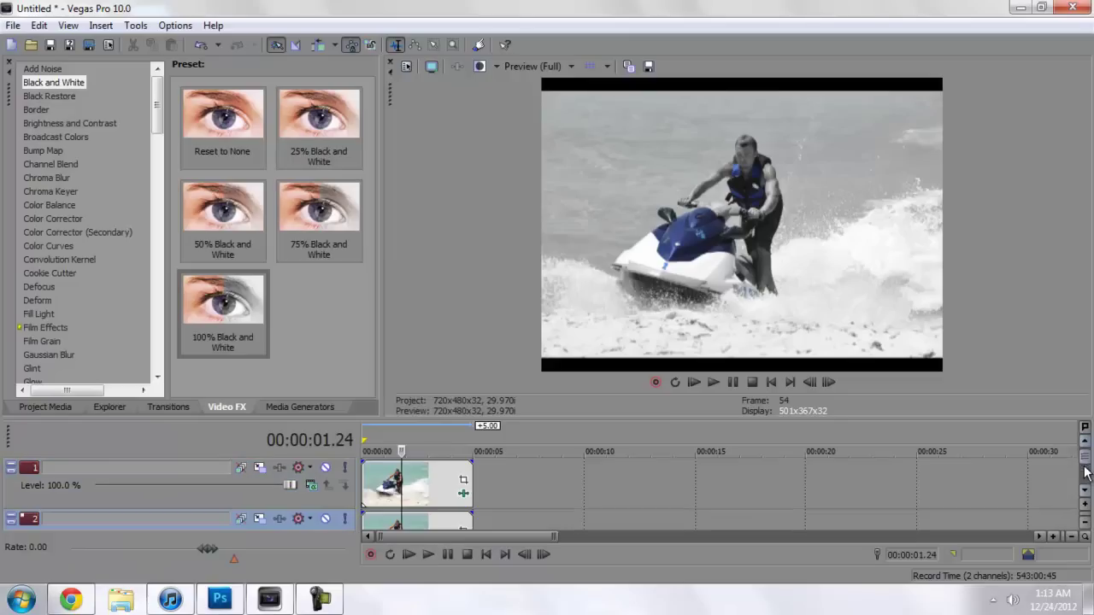
{"action": "left_click", "coordinate": [402, 442]}
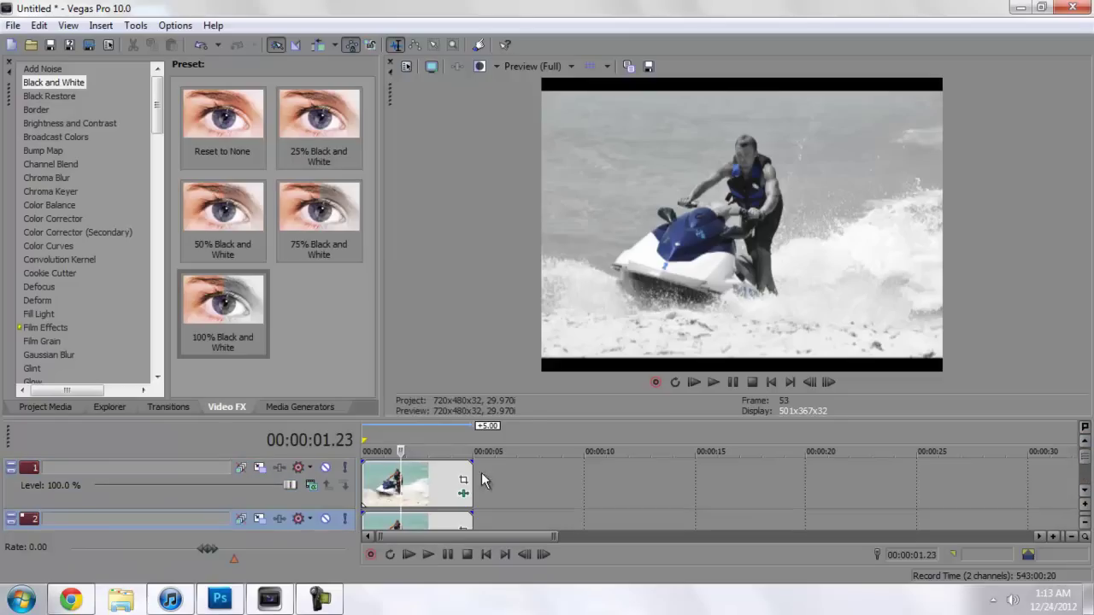
Open Event Pan/Crop for the top DSC_9222 clip and fit its window on screen.
{"action": "left_click_drag", "start_coordinate": [513, 421], "coordinate": [504, 379]}
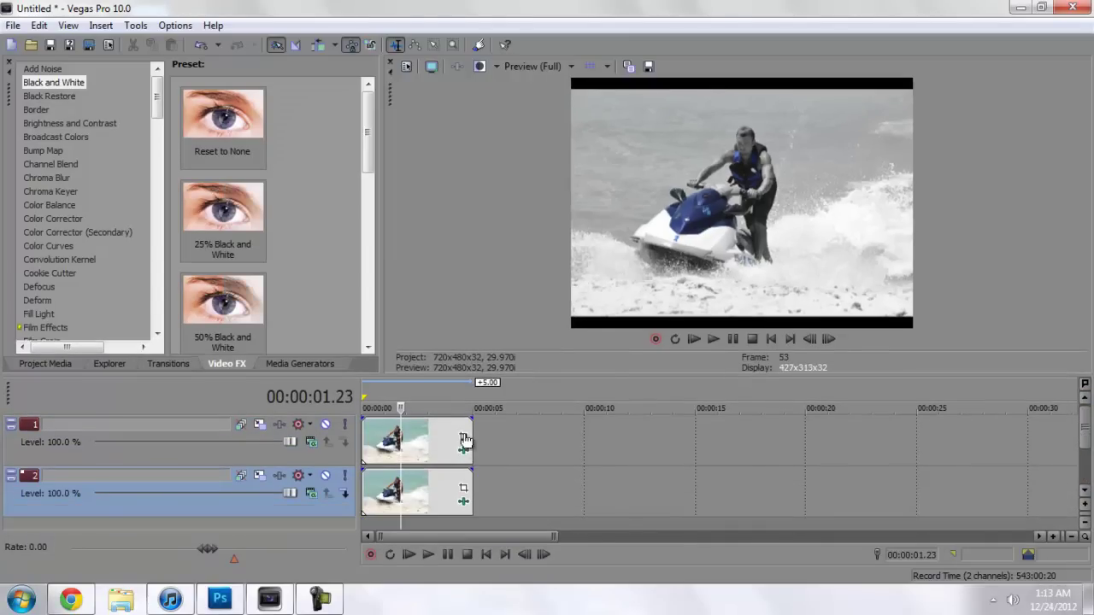
{"action": "left_click", "coordinate": [465, 436]}
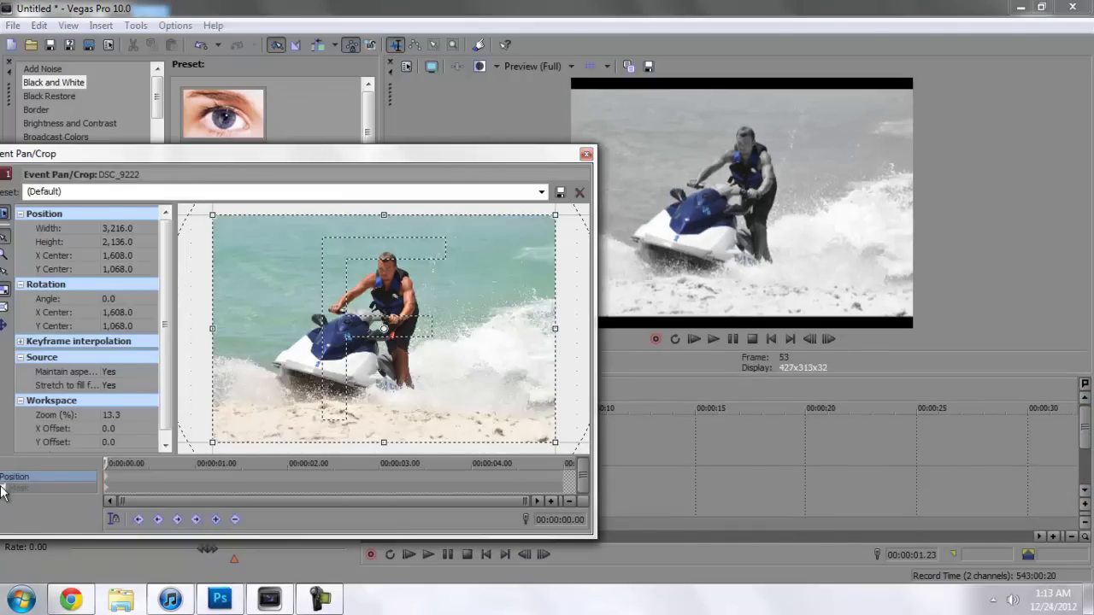
{"action": "left_click_drag", "start_coordinate": [593, 290], "coordinate": [466, 291]}
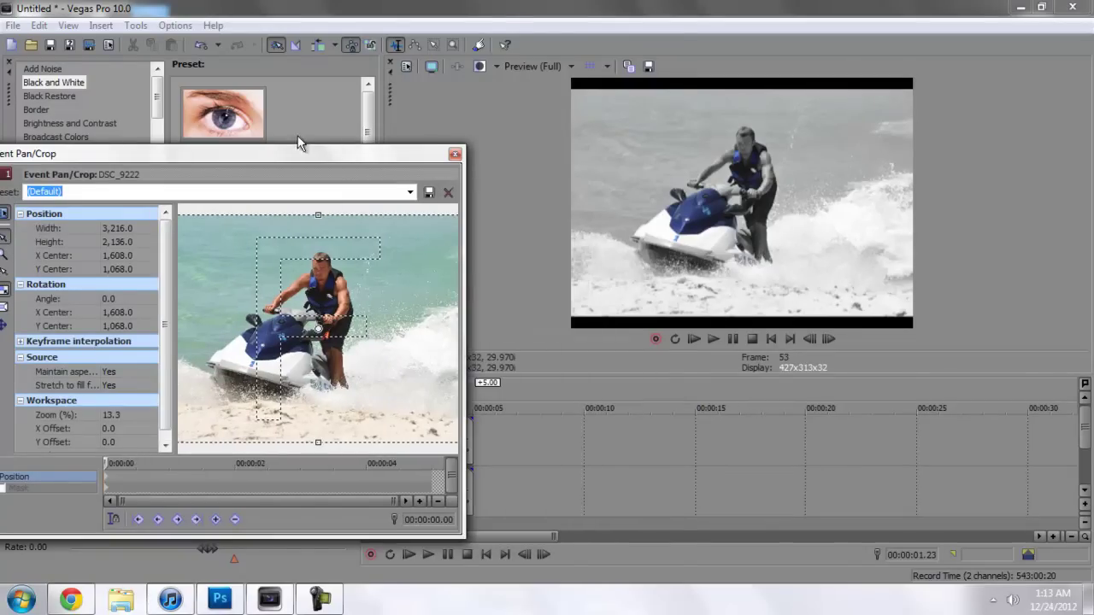
{"action": "left_click_drag", "start_coordinate": [309, 156], "coordinate": [424, 161]}
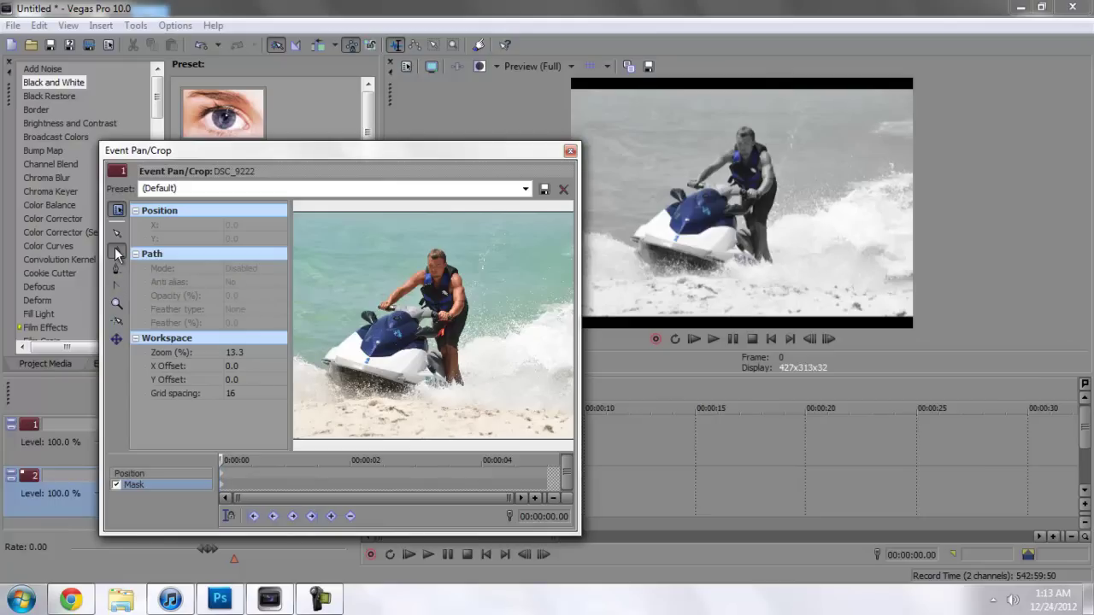
Draw a closed mask path with the Anchor Creation tool around the rider.
{"action": "left_click", "coordinate": [117, 252]}
{"action": "left_click", "coordinate": [408, 296]}
{"action": "left_click", "coordinate": [421, 314]}
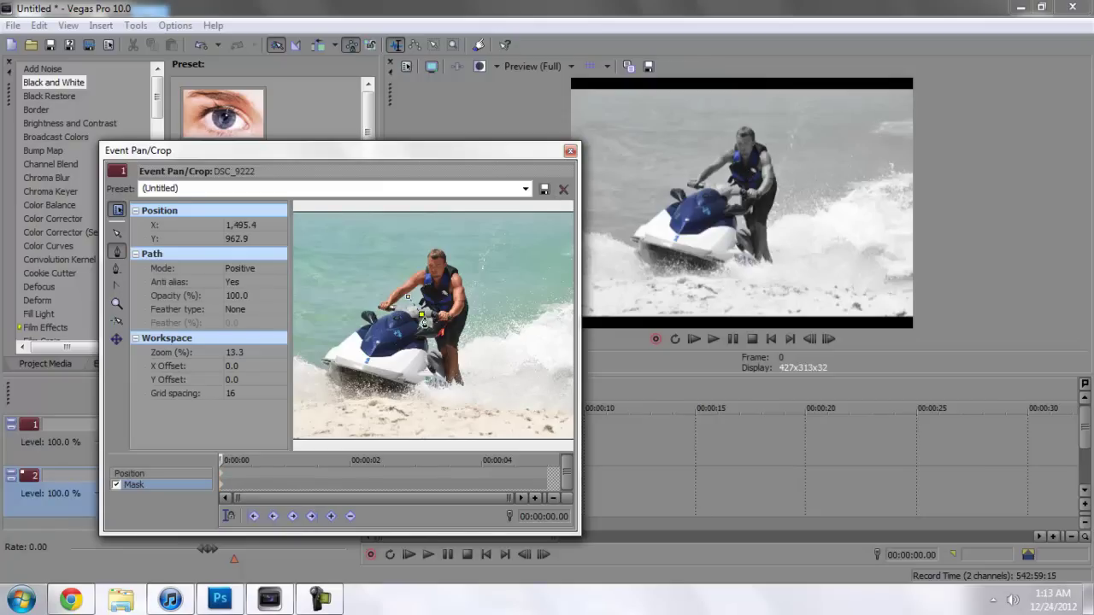
{"action": "left_click", "coordinate": [441, 328]}
{"action": "left_click", "coordinate": [470, 319]}
{"action": "left_click", "coordinate": [459, 267]}
{"action": "left_click", "coordinate": [440, 232]}
{"action": "left_click", "coordinate": [417, 247]}
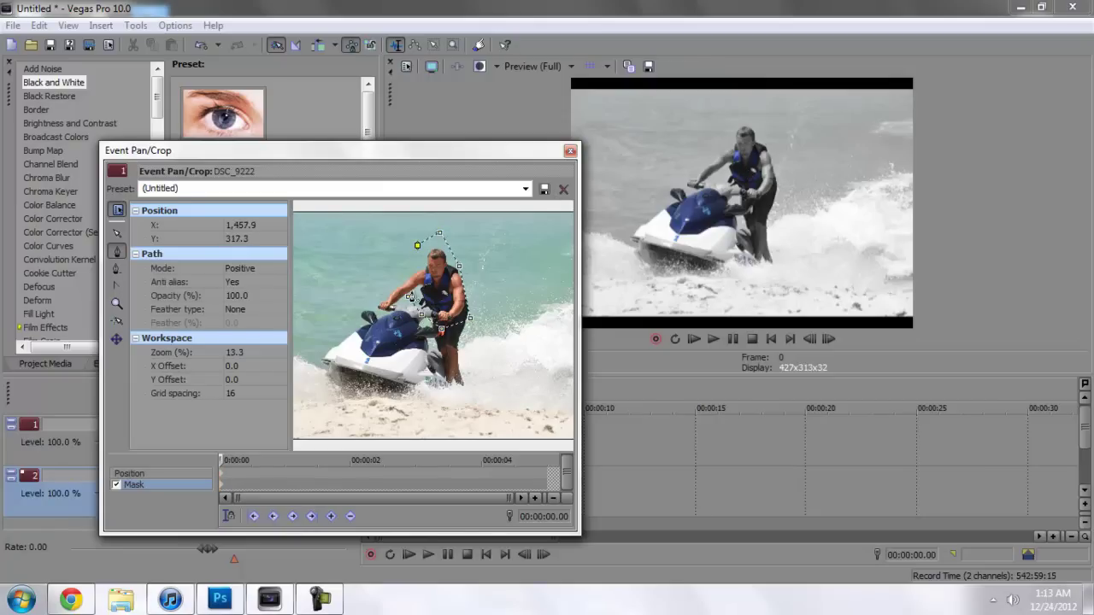
{"action": "left_click", "coordinate": [408, 297]}
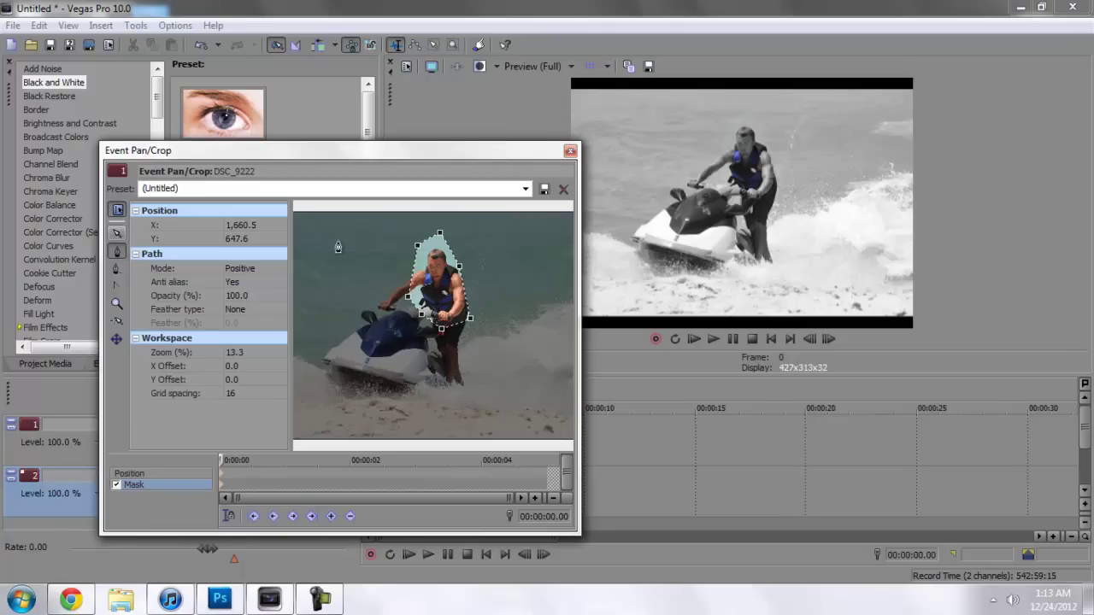
Move the mask down and reshape its points to trace the blue jet ski.
{"action": "left_click", "coordinate": [117, 233]}
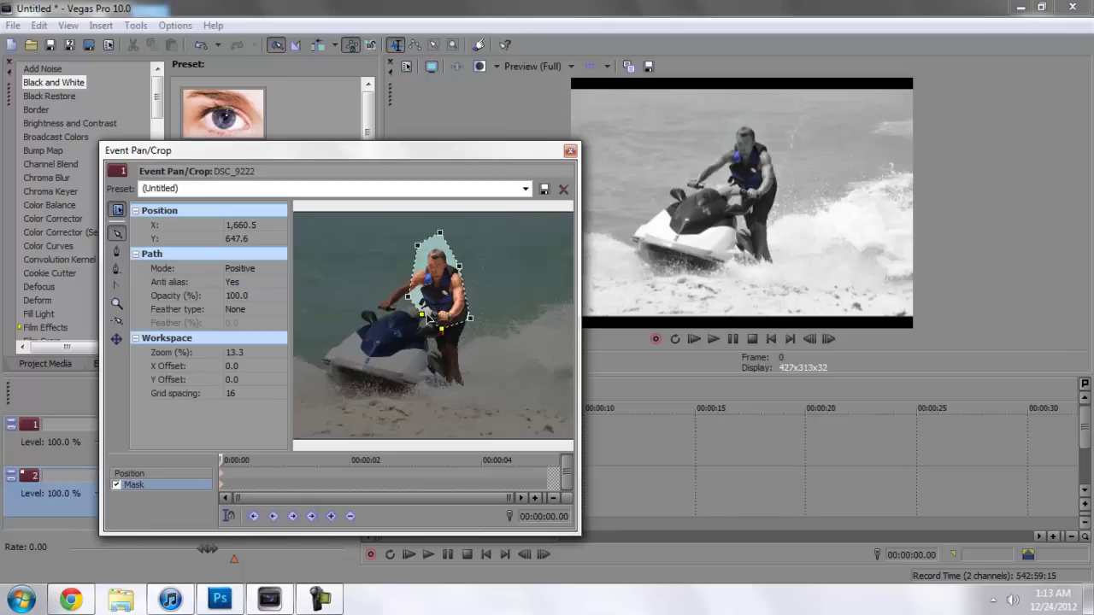
{"action": "left_click_drag", "start_coordinate": [423, 319], "coordinate": [410, 331]}
{"action": "left_click", "coordinate": [403, 309]}
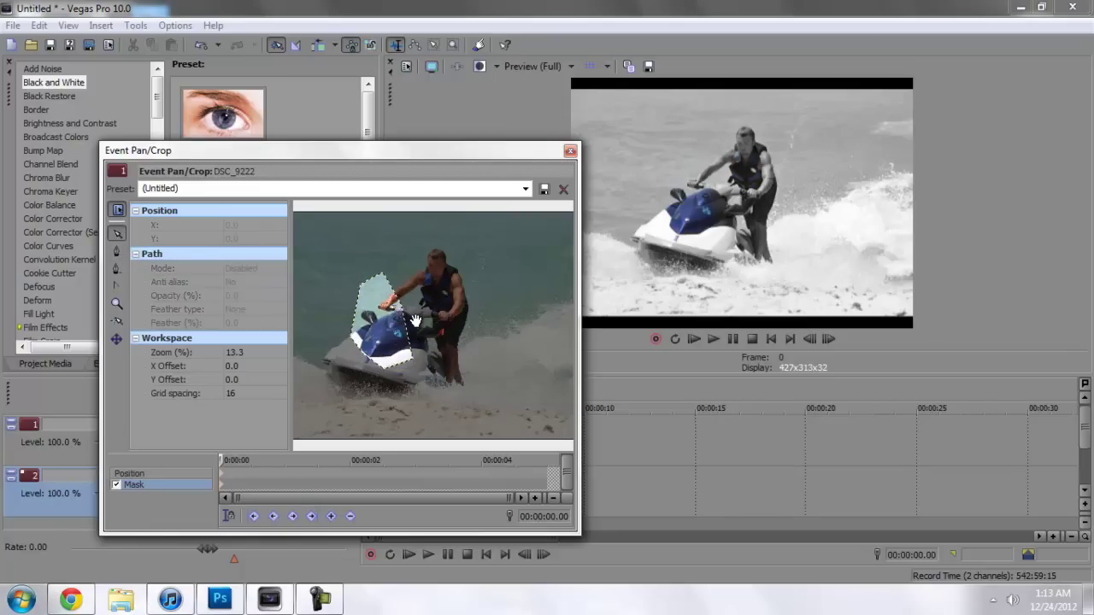
{"action": "left_click", "coordinate": [424, 314]}
{"action": "left_click_drag", "start_coordinate": [413, 361], "coordinate": [434, 353]}
{"action": "mouse_move", "coordinate": [368, 361]}
{"action": "left_mouse_down"}
{"action": "mouse_move", "coordinate": [365, 373]}
{"action": "mouse_move", "coordinate": [383, 364]}
{"action": "left_mouse_up"}
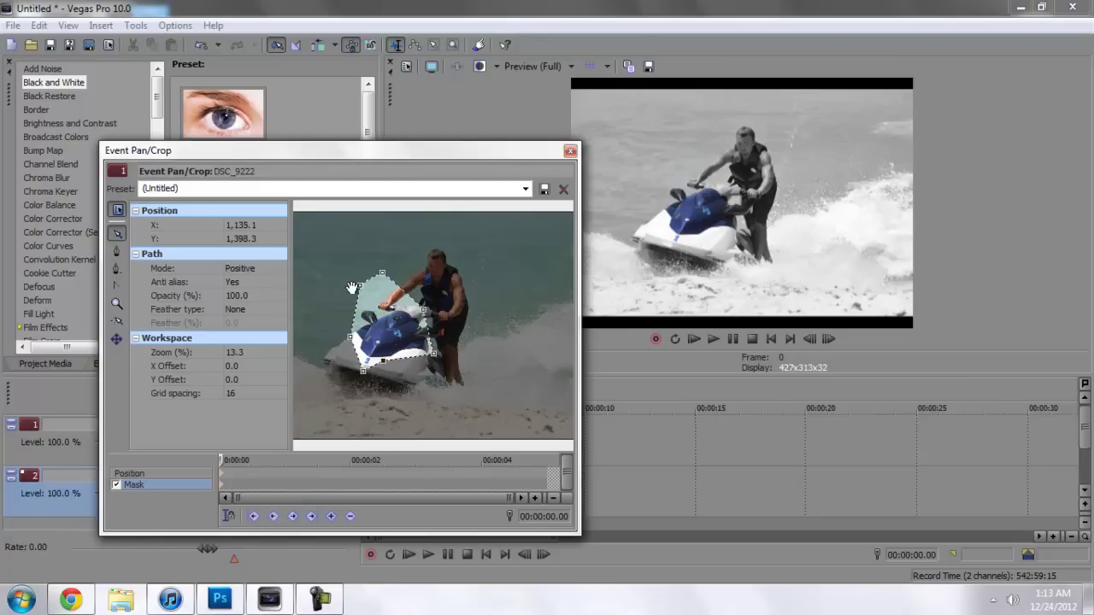
{"action": "left_click_drag", "start_coordinate": [360, 289], "coordinate": [458, 346]}
{"action": "left_click", "coordinate": [437, 359]}
{"action": "left_click", "coordinate": [437, 359]}
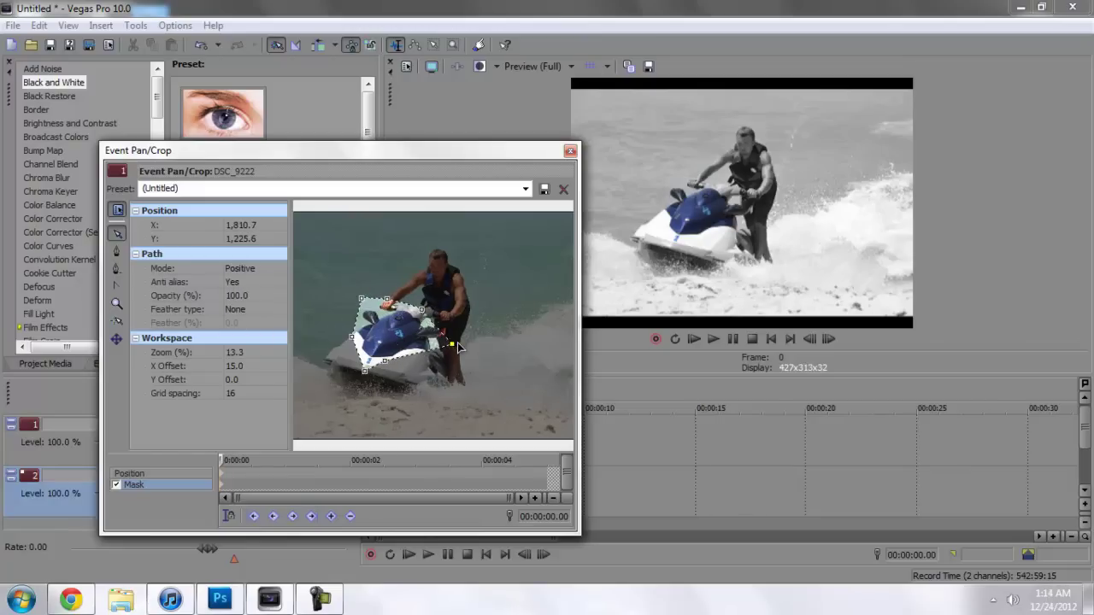
Close Pan/Crop and enlarge the preview to show the gray scene with only the jet ski blue.
{"action": "left_click", "coordinate": [570, 150]}
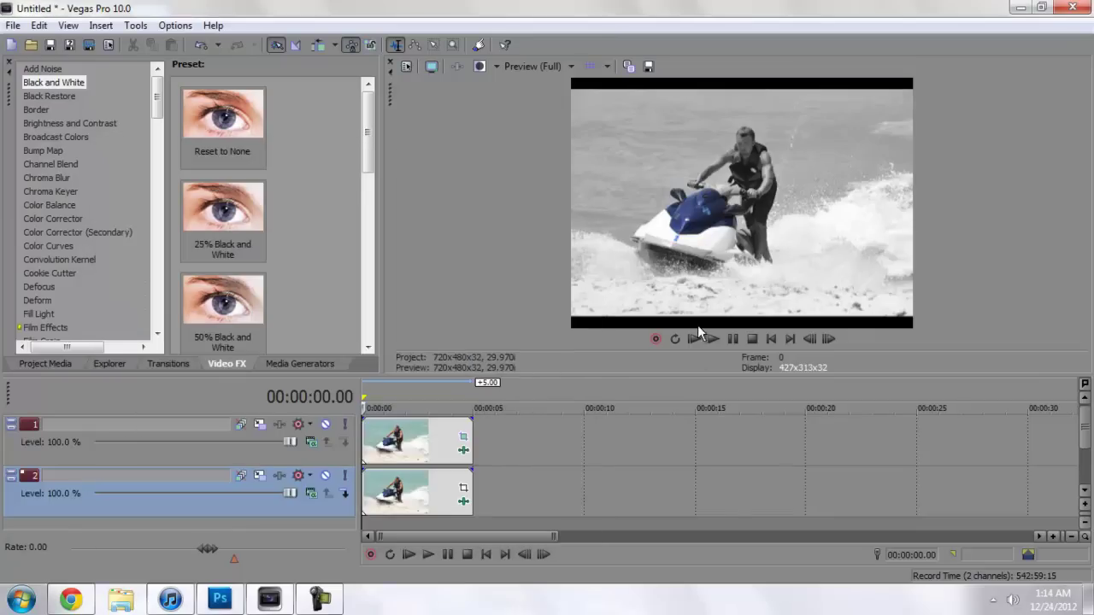
{"action": "left_click_drag", "start_coordinate": [695, 374], "coordinate": [542, 407]}
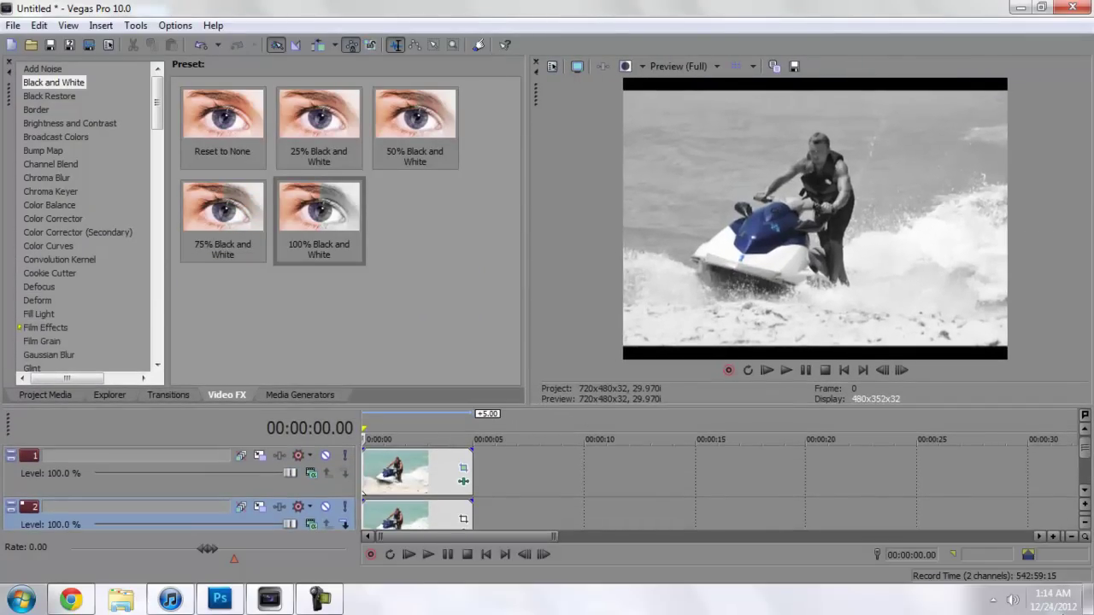
{"action": "left_click", "coordinate": [1064, 605]}
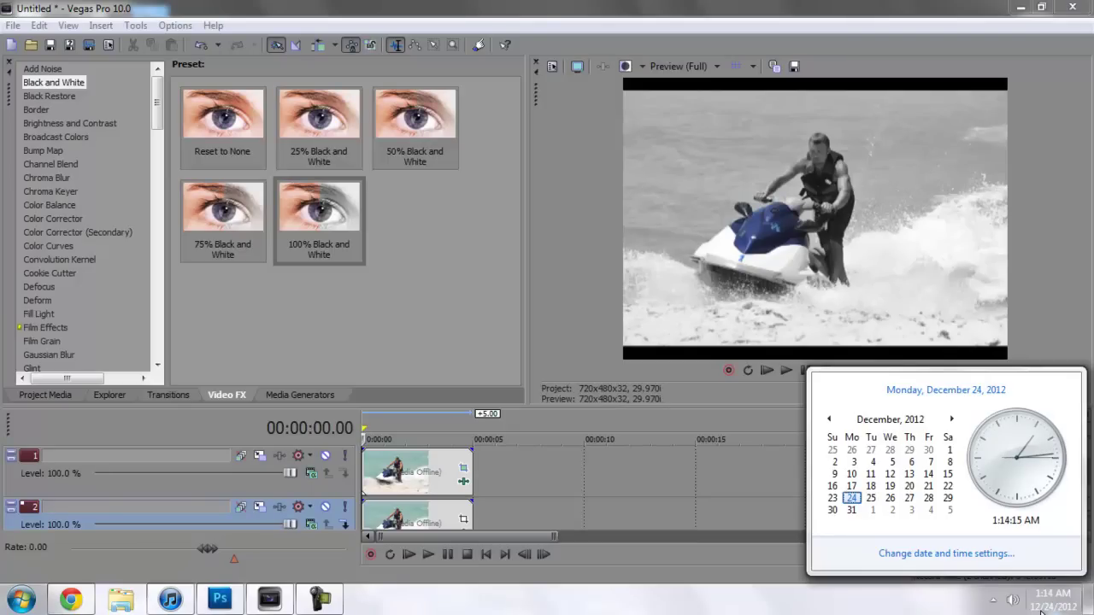
{"action": "left_click", "coordinate": [831, 612]}
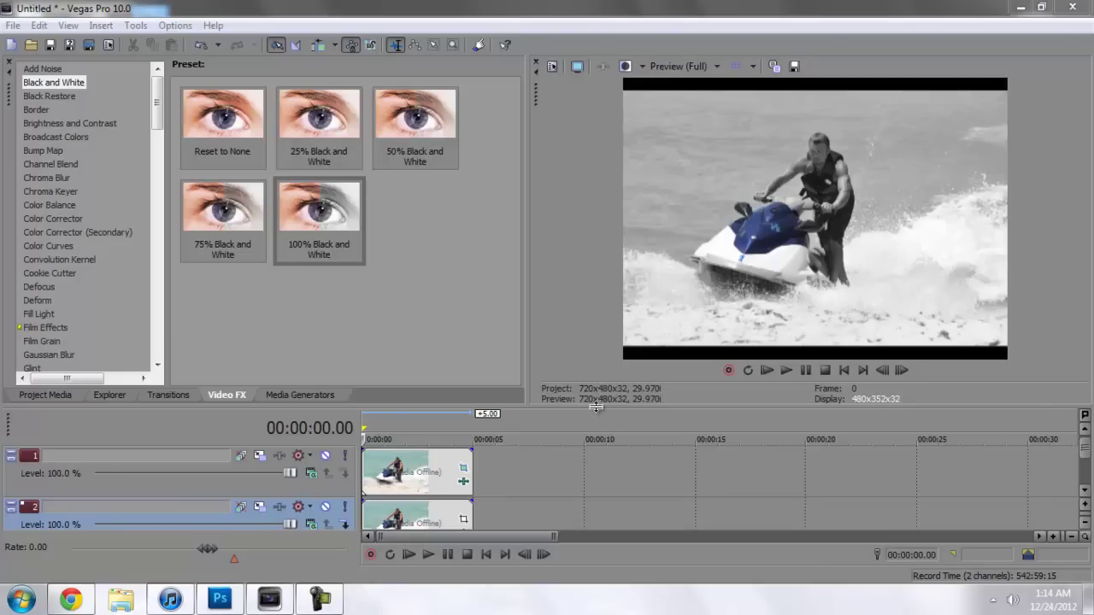
{"action": "left_click_drag", "start_coordinate": [596, 407], "coordinate": [596, 364]}
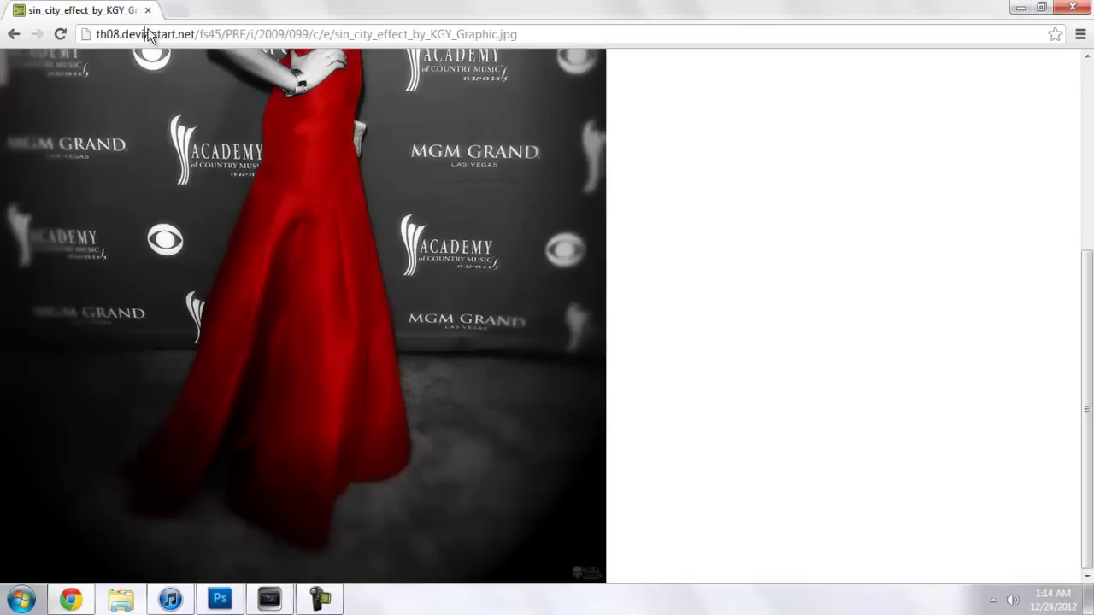
Open images.google.com in Chrome and search for 'nexus 7'.
{"action": "left_click", "coordinate": [149, 34]}
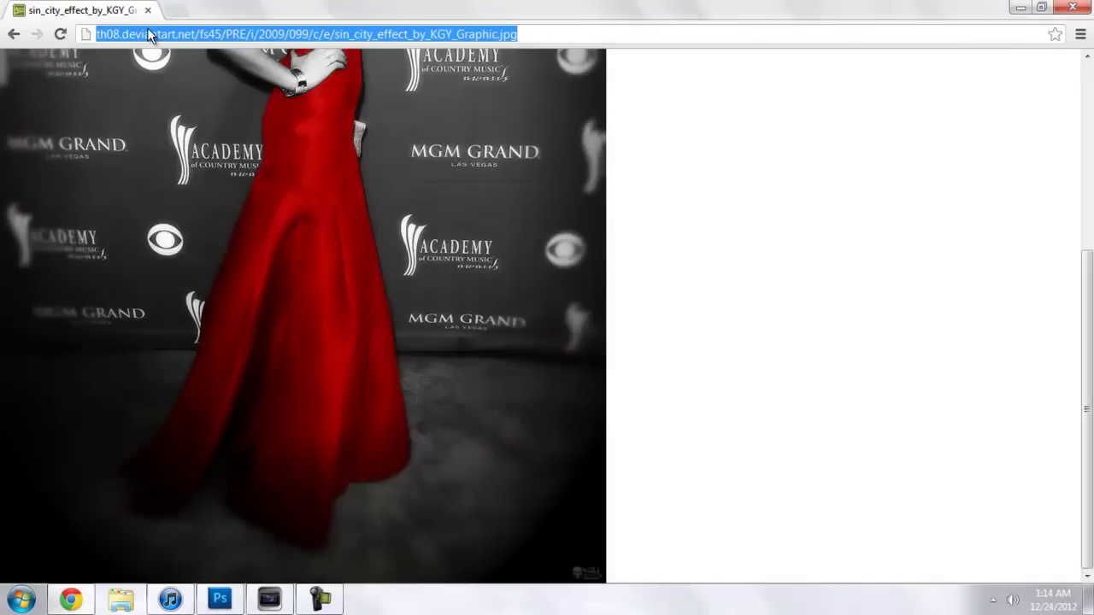
{"action": "type", "text": "images.google.com"}
{"action": "key", "text": "Return"}
{"action": "type", "text": "nexus "}
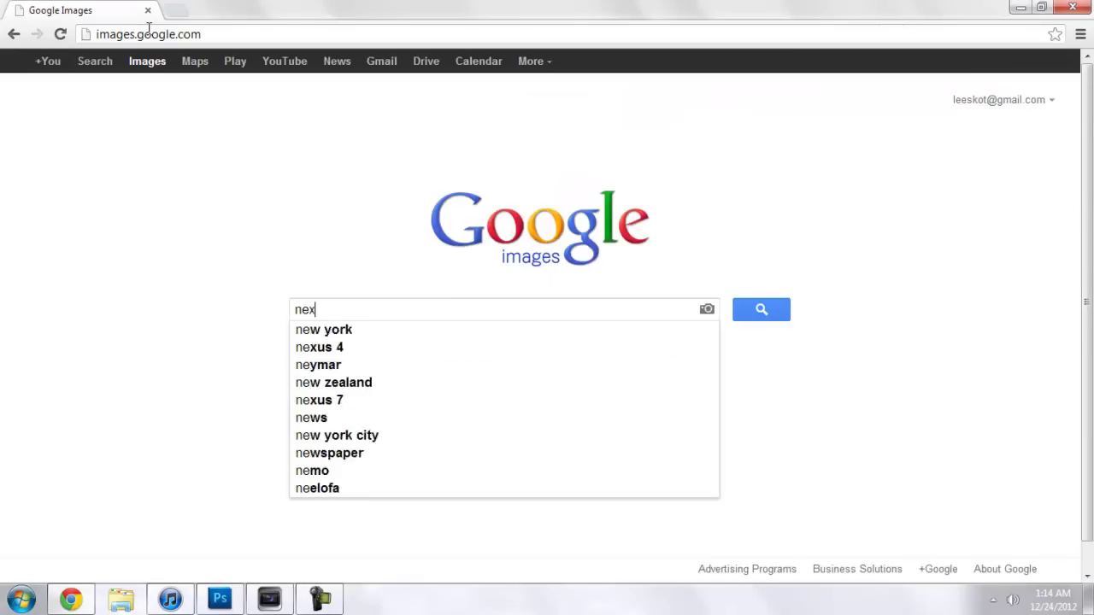
{"action": "type", "text": "7"}
{"action": "key", "text": "Return"}
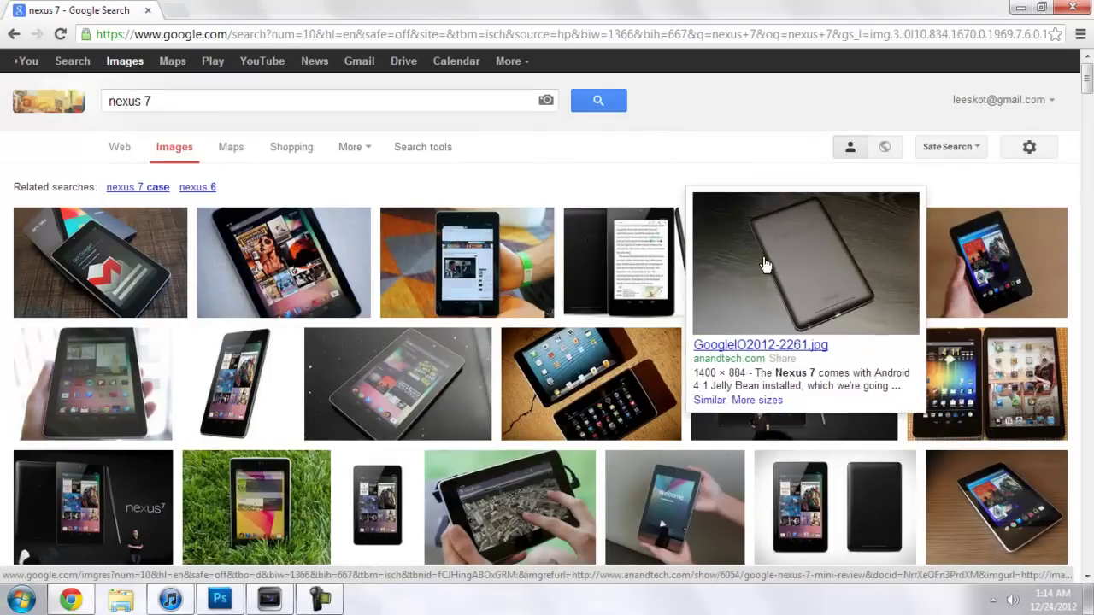
{"action": "left_click", "coordinate": [320, 600]}
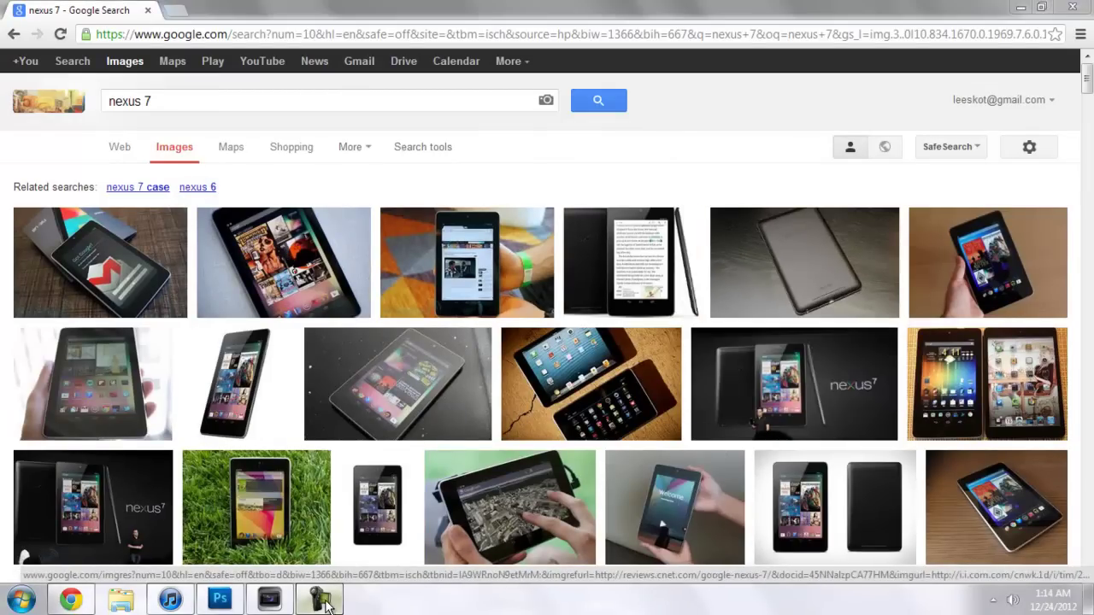
{"action": "left_click", "coordinate": [269, 600]}
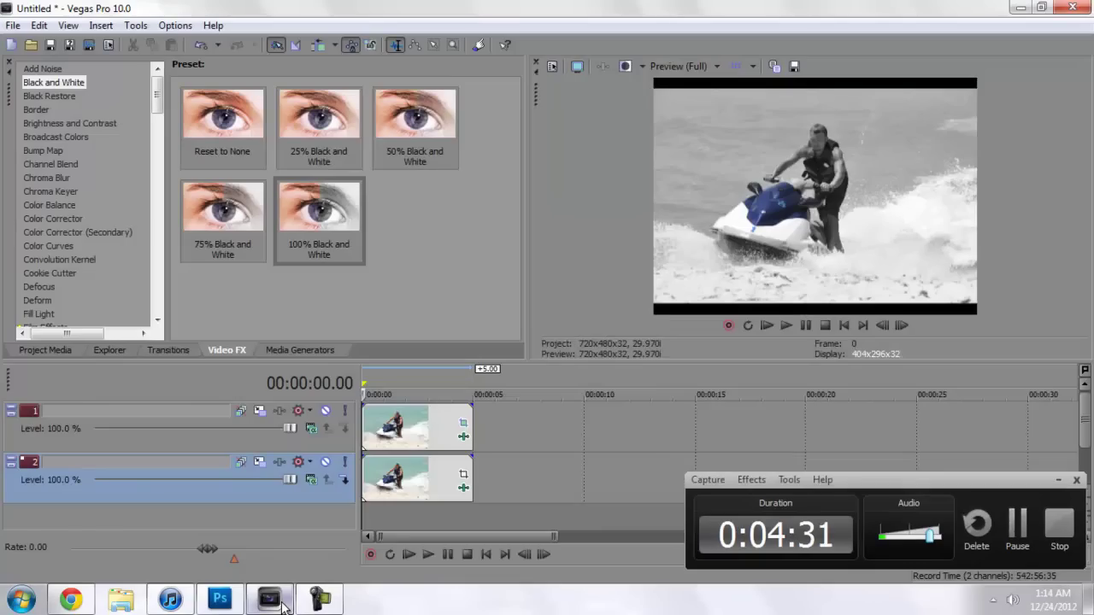